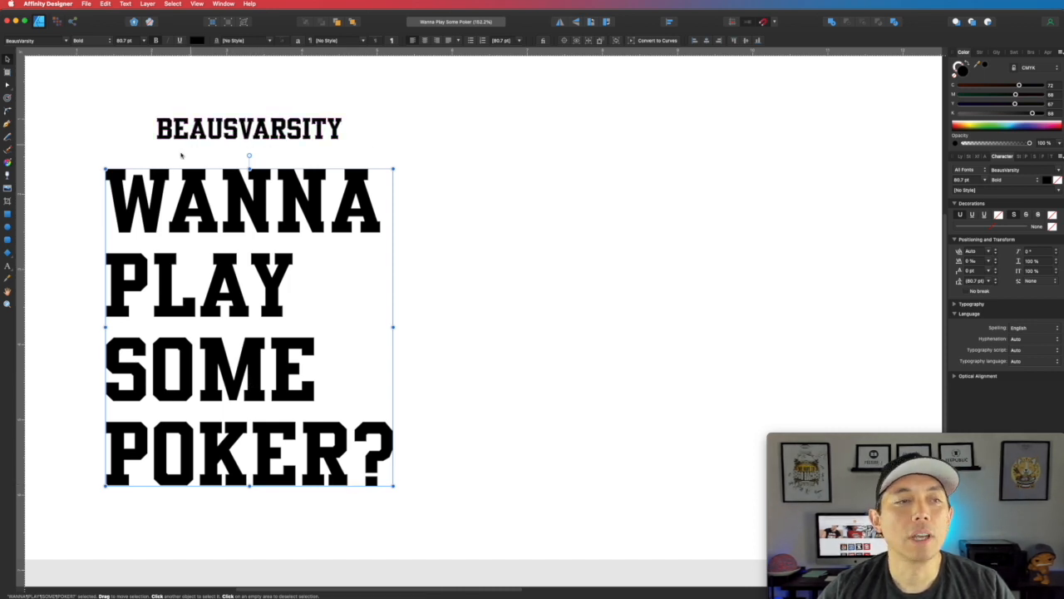
Draw a diamond shape in the empty area beside the word WANNA
click(193, 145)
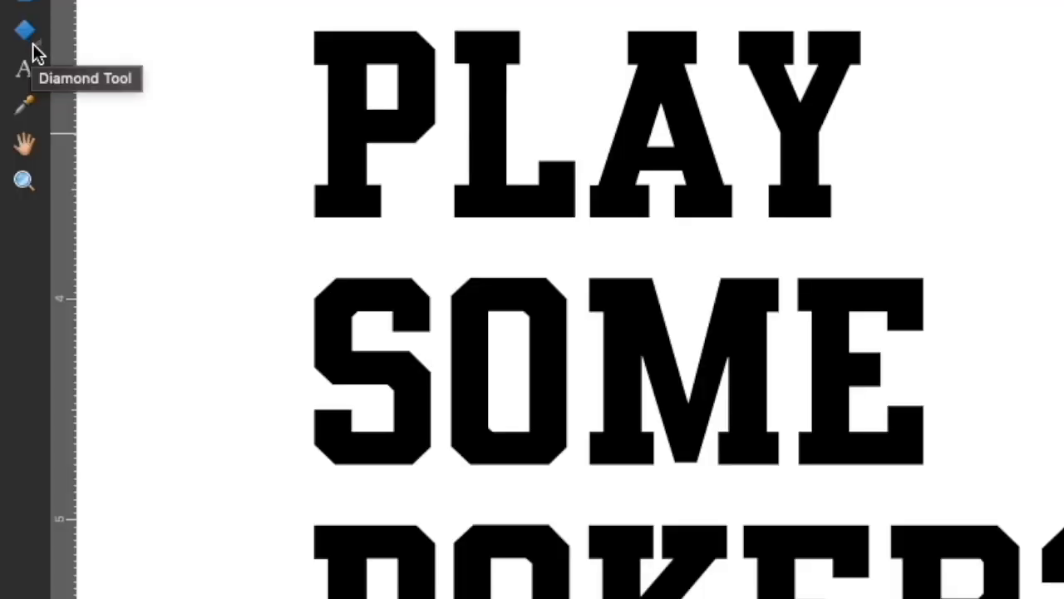
drag(34, 48, 136, 65)
drag(526, 167, 578, 238)
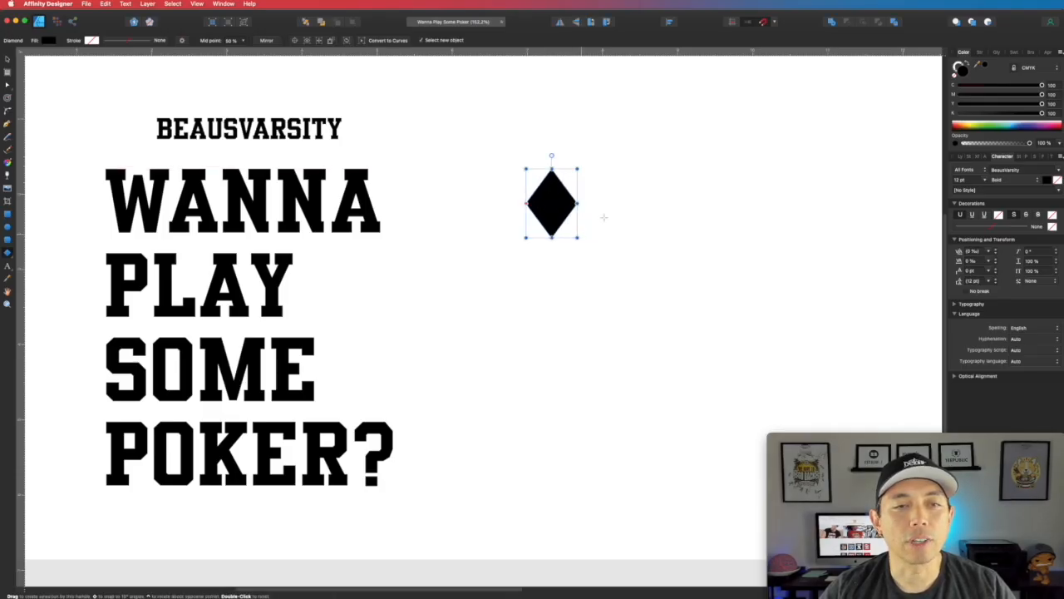
Fill the diamond with red by setting cyan and black to 0, then deselect it
drag(1043, 86, 960, 85)
drag(1042, 114, 922, 112)
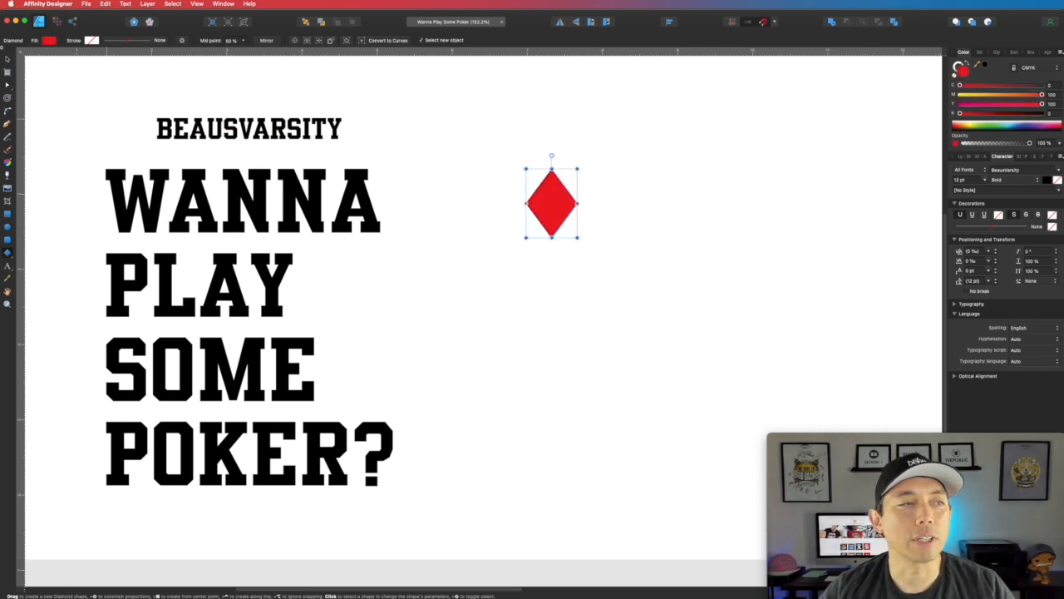
key(v)
click(505, 138)
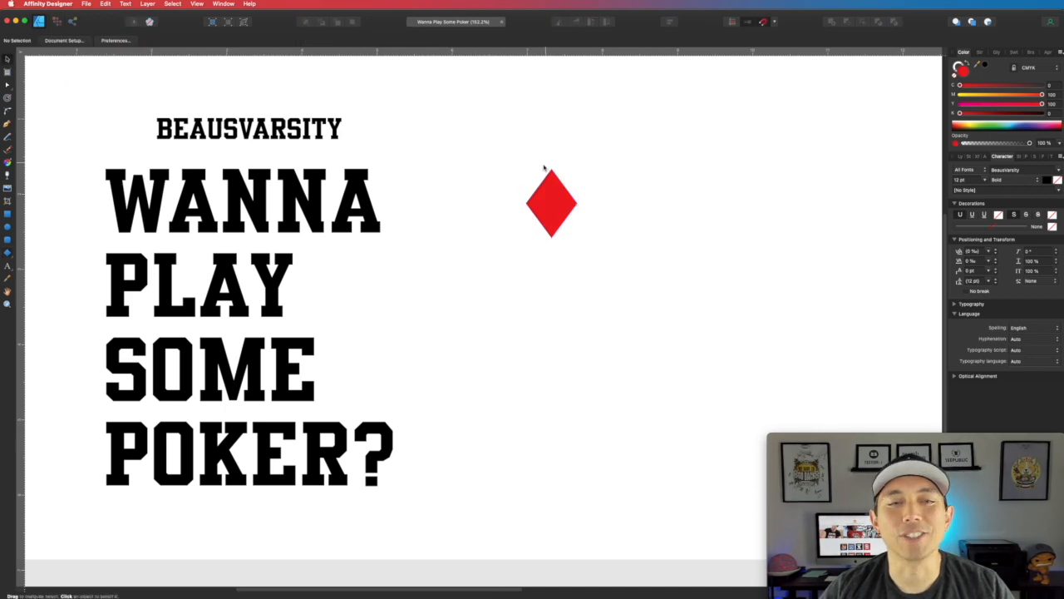
Draw a red heart shape beside the diamond at about the same height
click(9, 253)
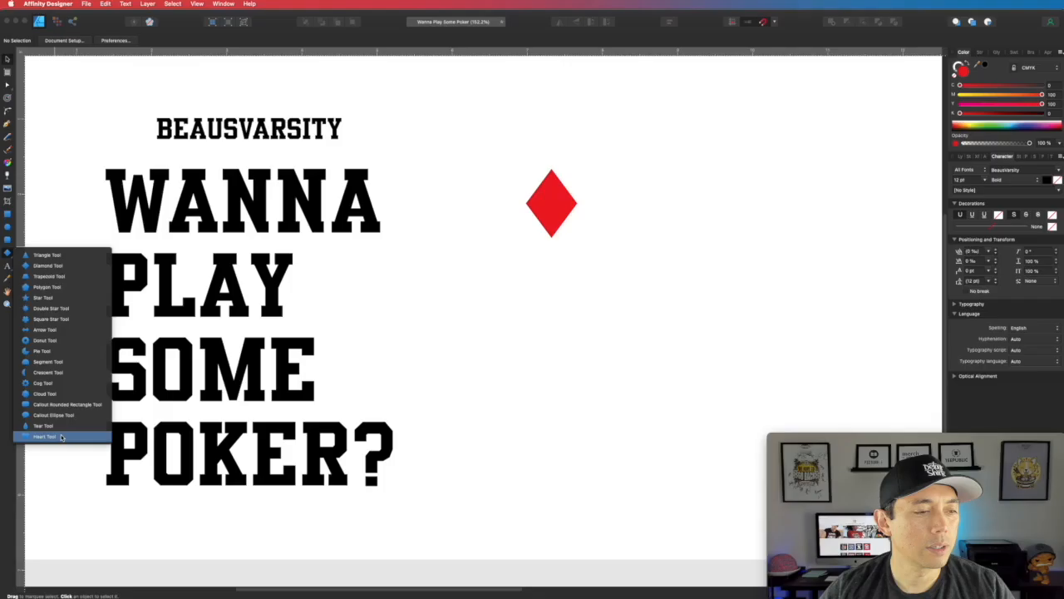
click(131, 562)
drag(603, 170, 669, 234)
click(614, 131)
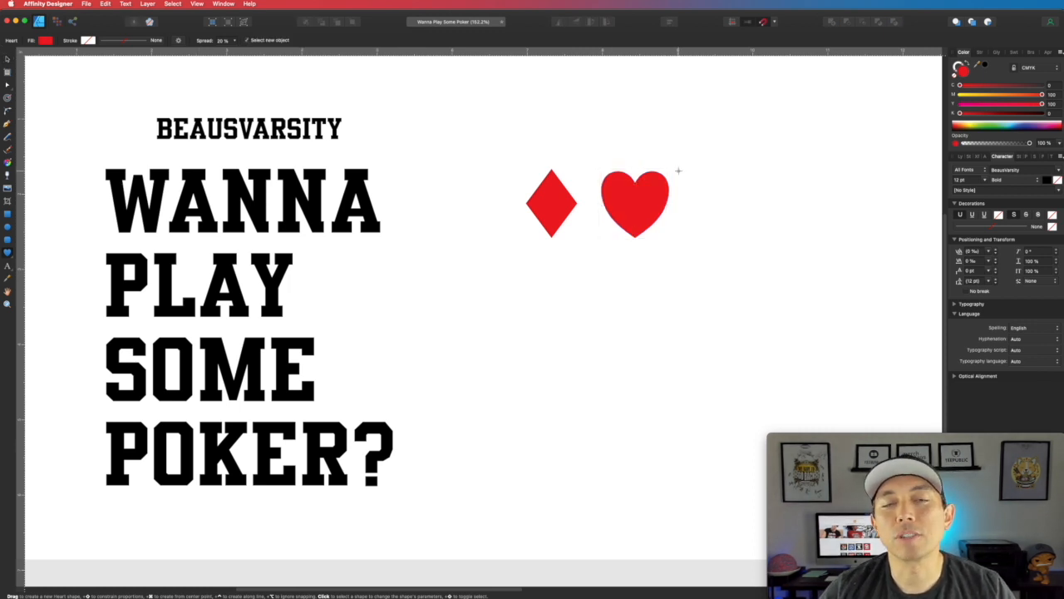
Duplicate the heart, turn the copy upside down and place it beneath and between the diamond and the original heart
click(6, 58)
click(652, 198)
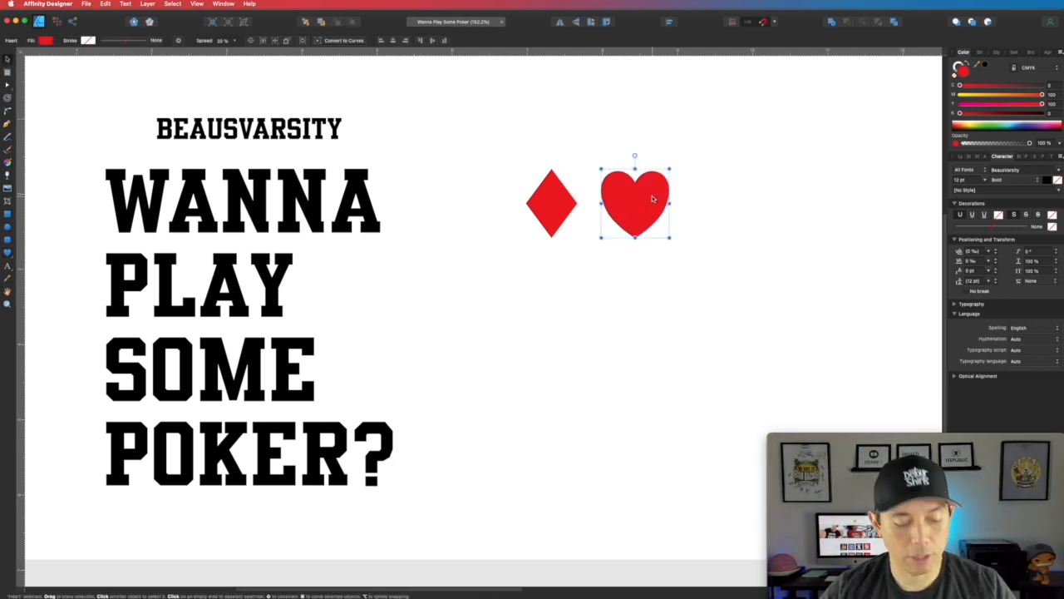
drag(653, 199, 653, 291)
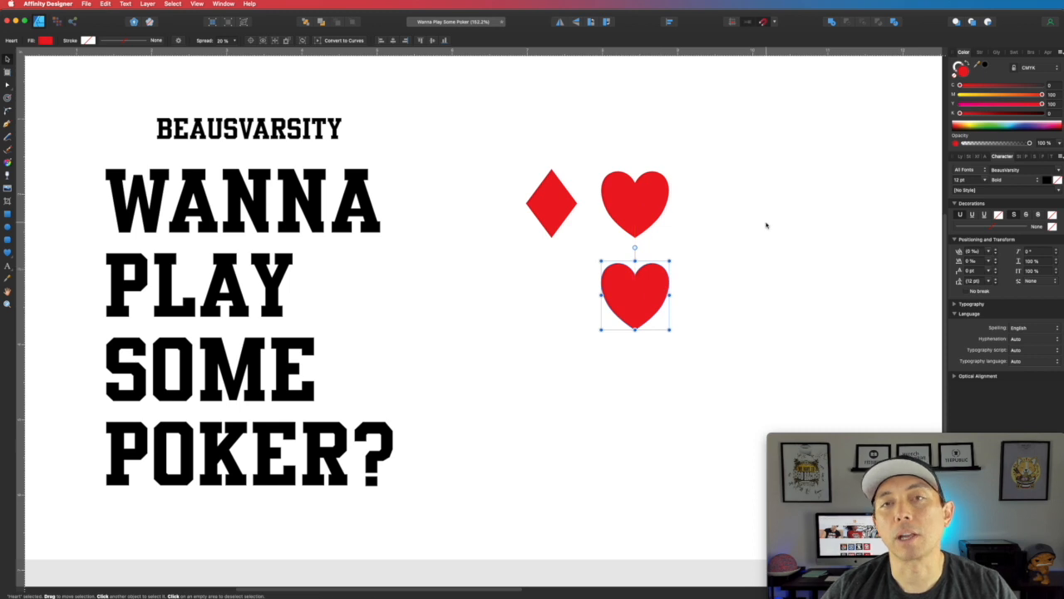
drag(675, 258, 561, 391)
drag(637, 302, 597, 270)
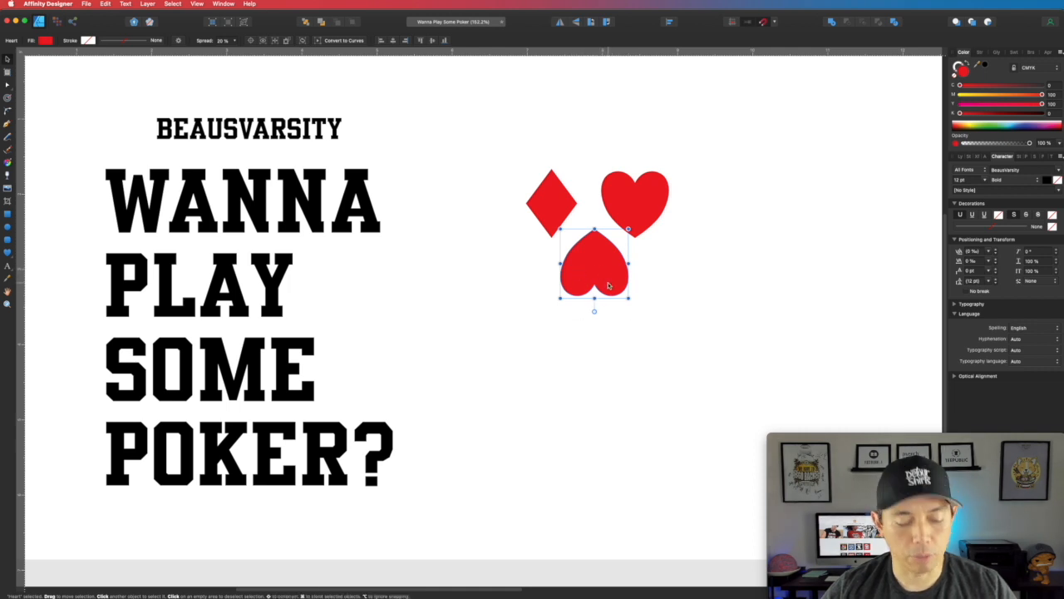
Draw a closed stem outline with the Pen tool under the upside-down heart's notch, with curved sides and a flat, wider base
scroll(603, 290, up, 2)
scroll(601, 290, up, 5)
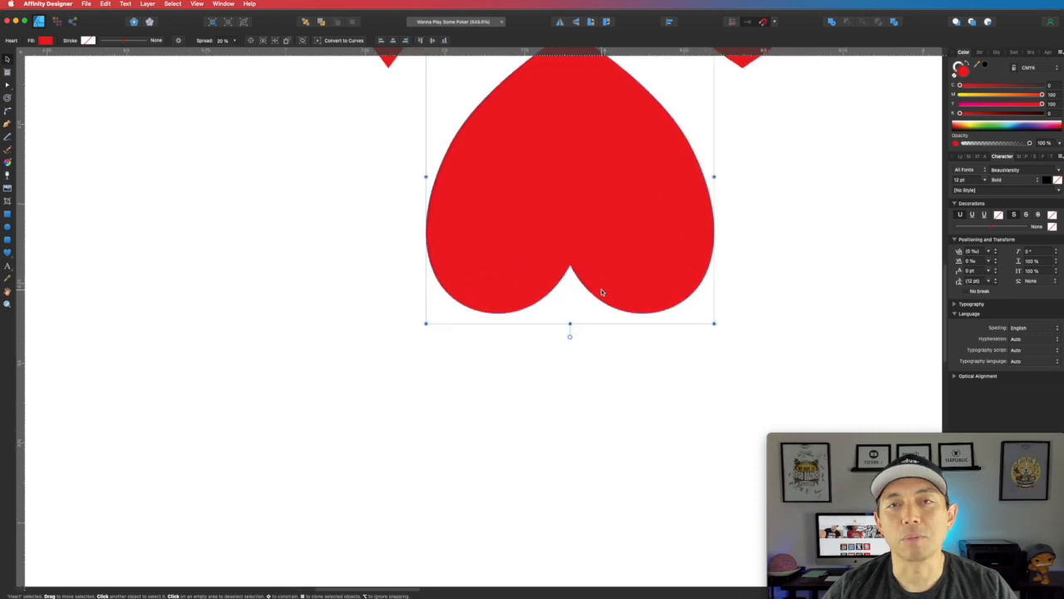
scroll(601, 291, up, 1)
click(477, 361)
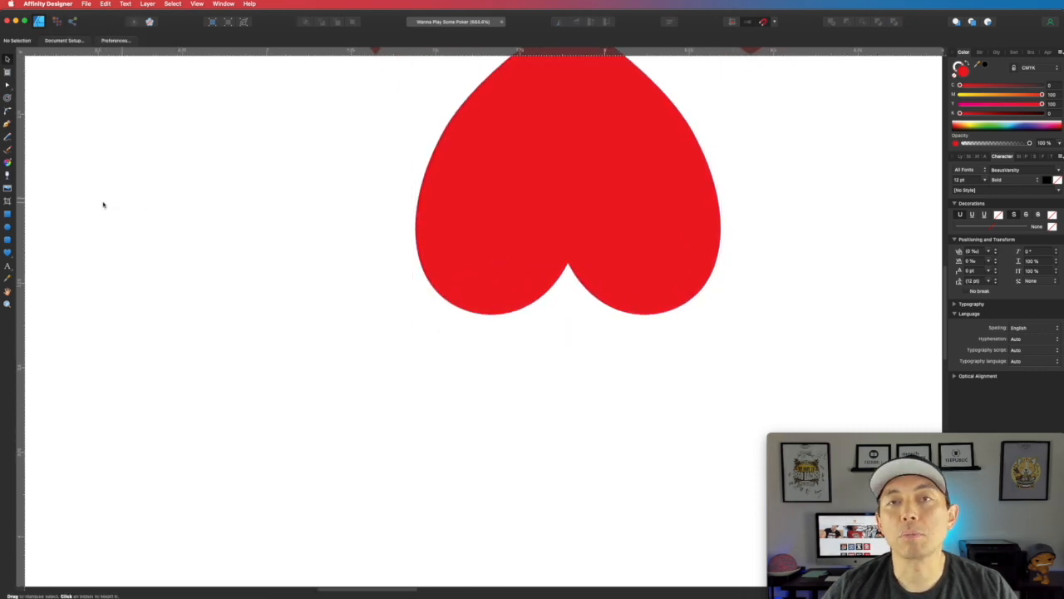
key(p)
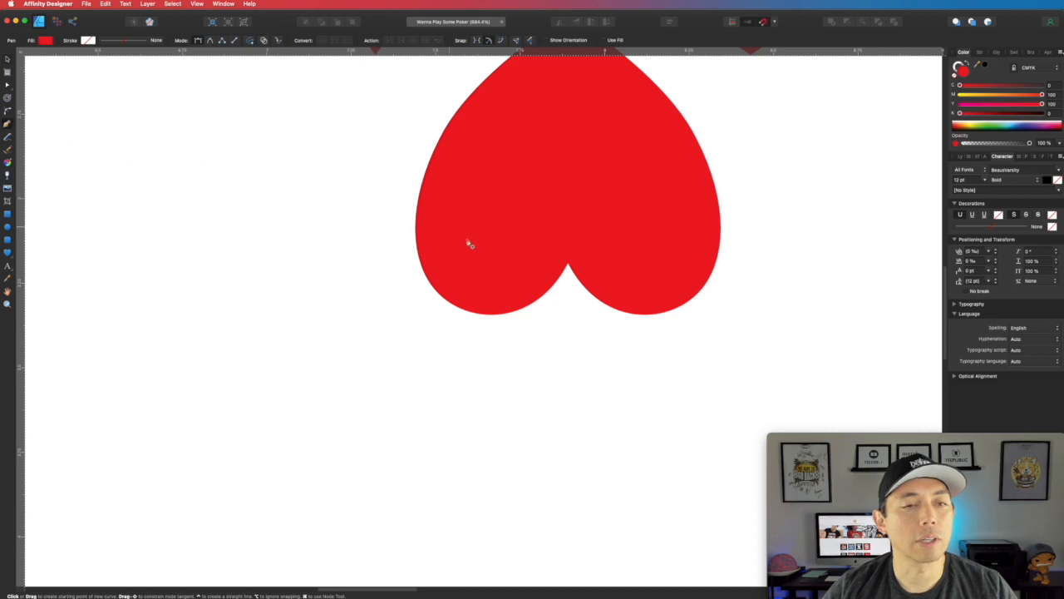
click(556, 260)
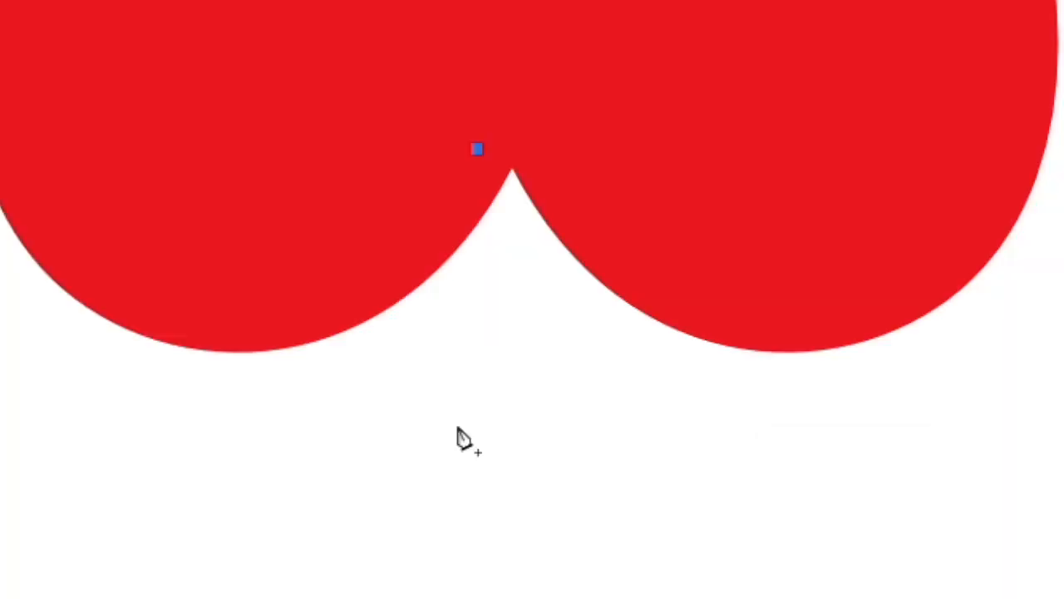
drag(452, 400, 408, 481)
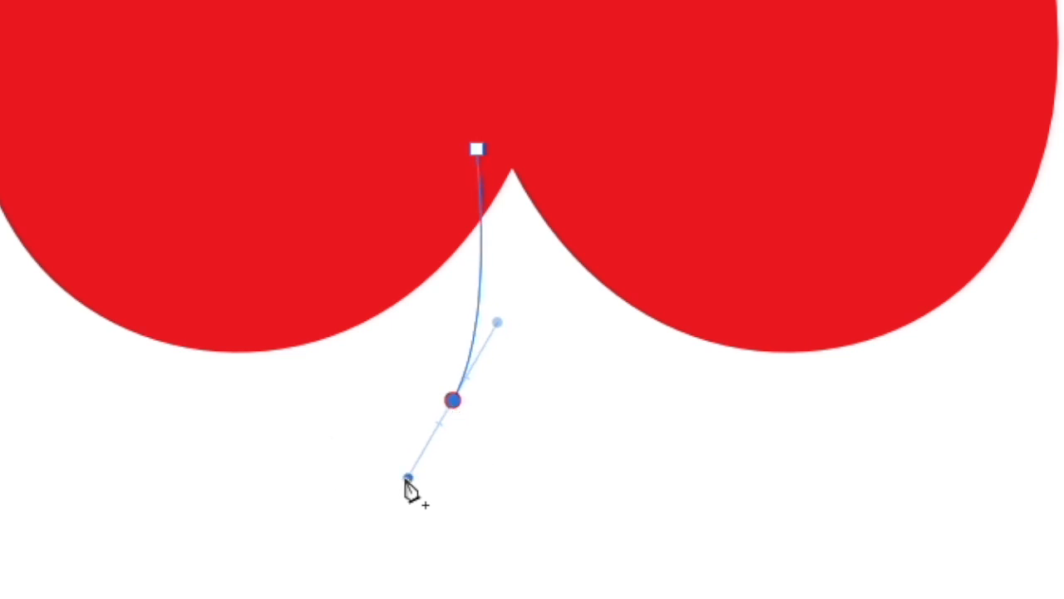
click(368, 489)
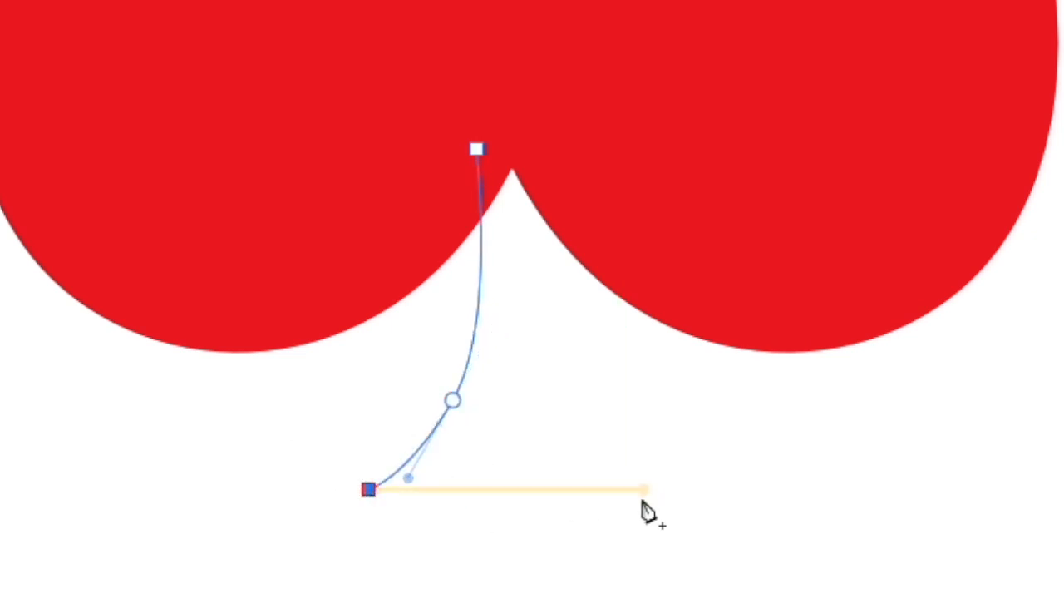
click(660, 489)
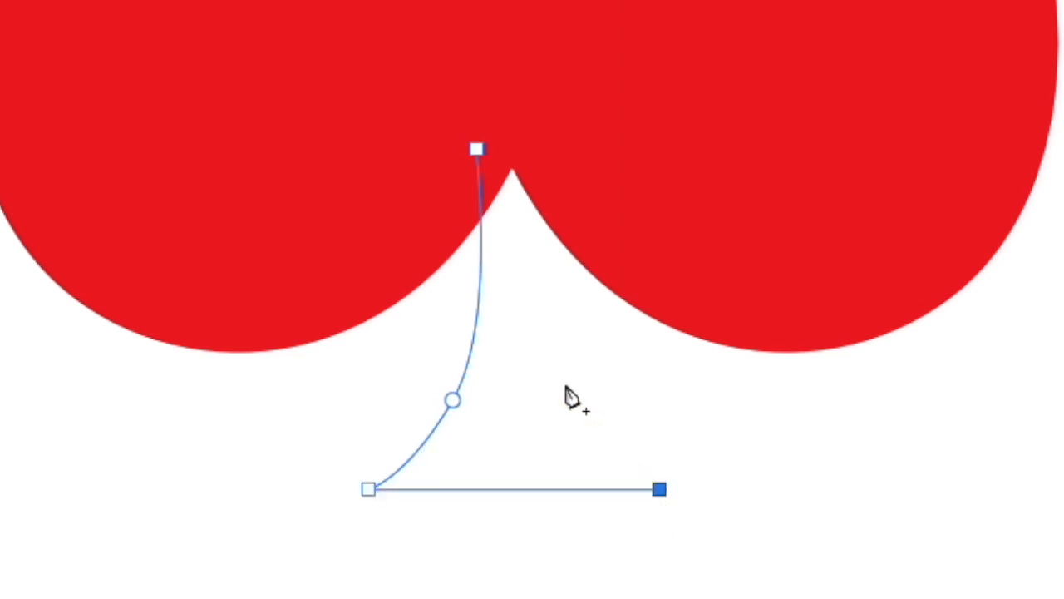
drag(566, 381, 554, 342)
click(548, 133)
click(478, 149)
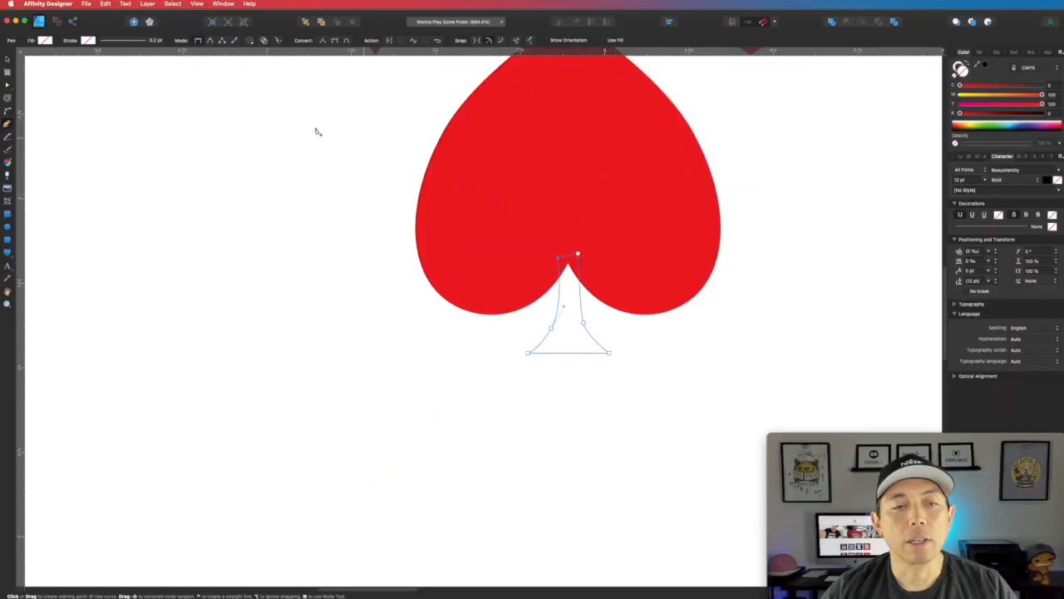
Adjust the stem's side and top nodes so its curves are more symmetrical and its top edge is level
key(a)
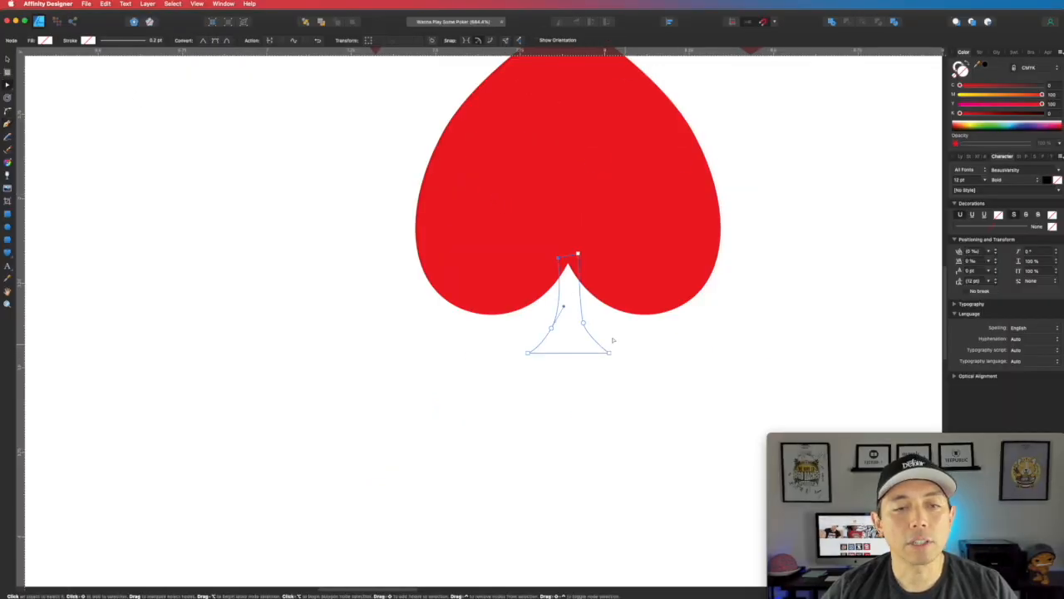
click(551, 328)
click(552, 327)
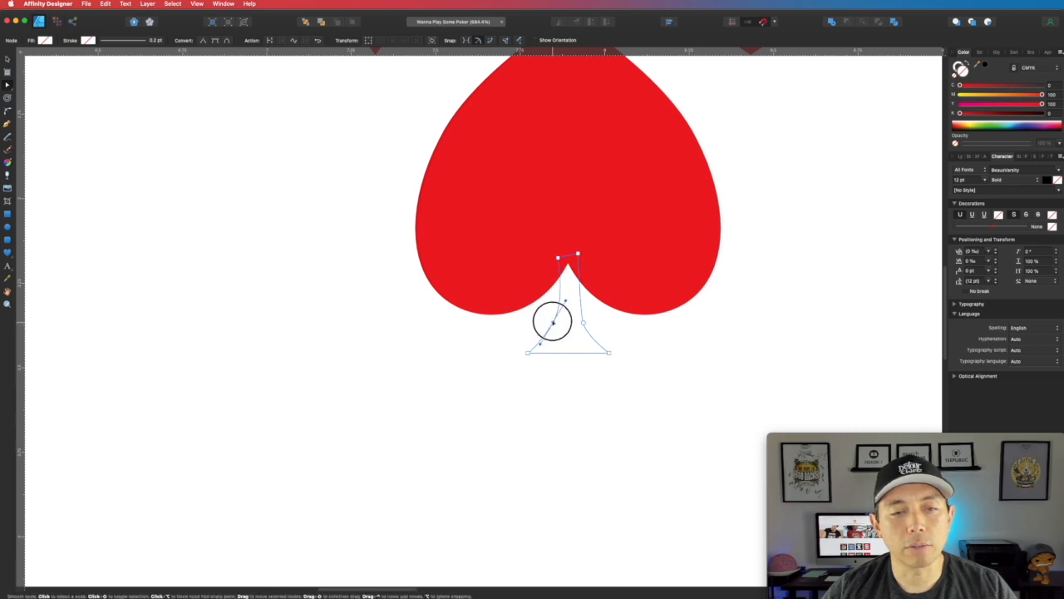
click(584, 322)
click(576, 308)
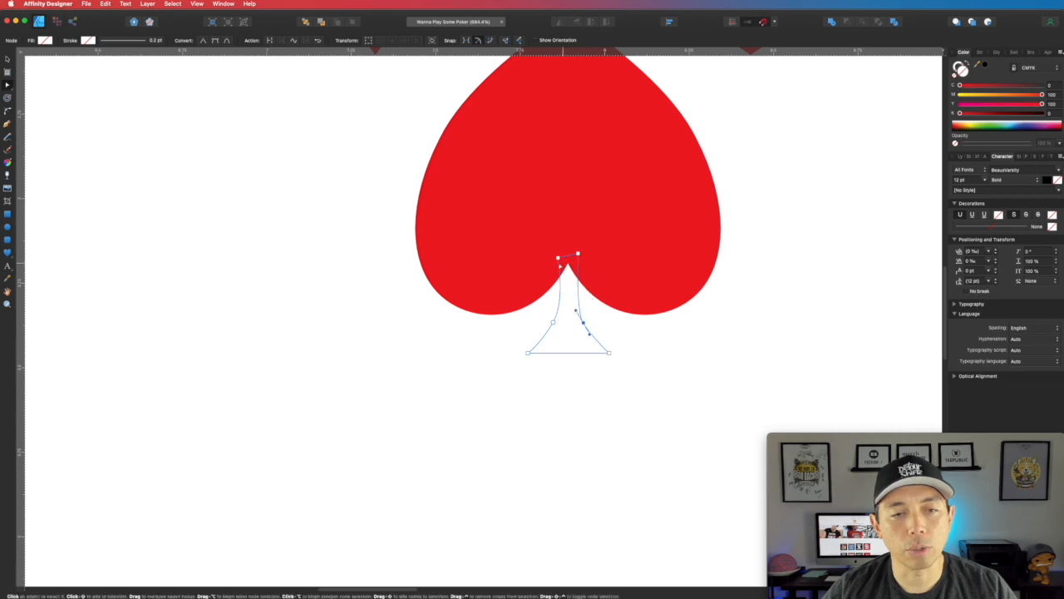
click(557, 259)
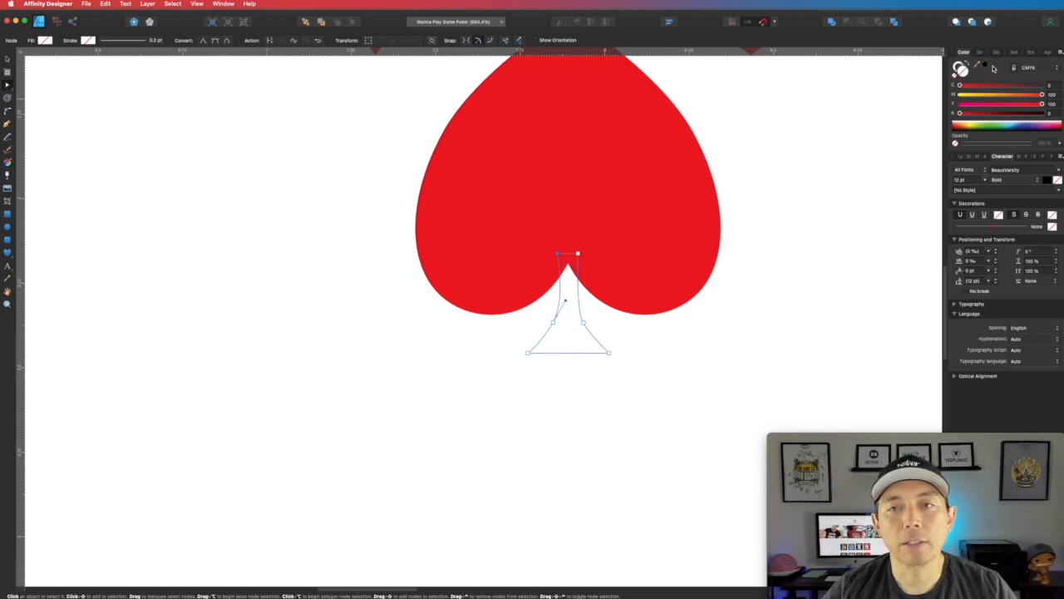
Fill the stem and the upside-down heart with the black sampled colour to form a spade
click(986, 67)
click(601, 202)
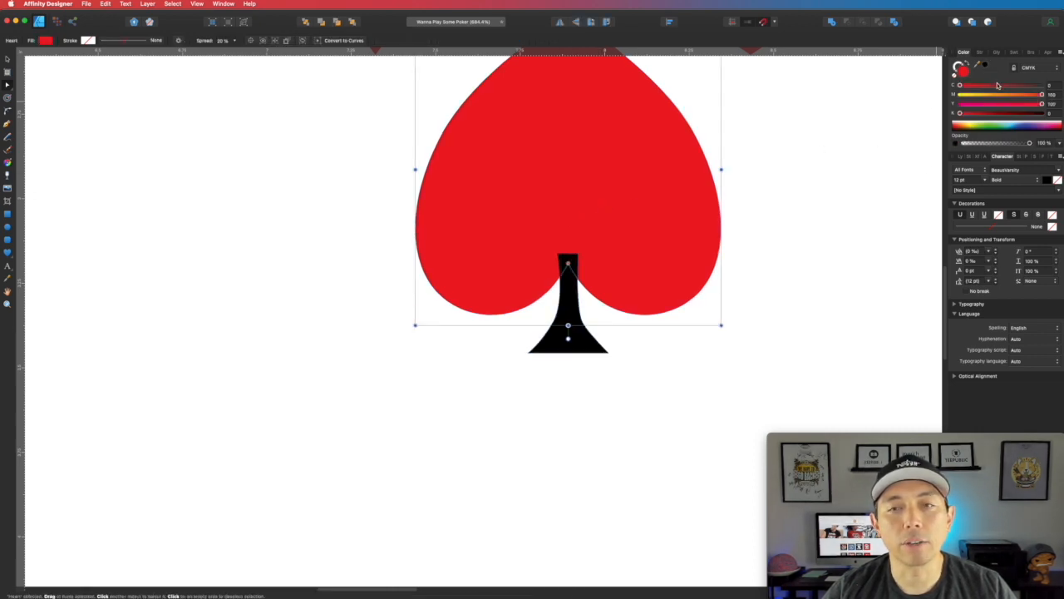
click(985, 67)
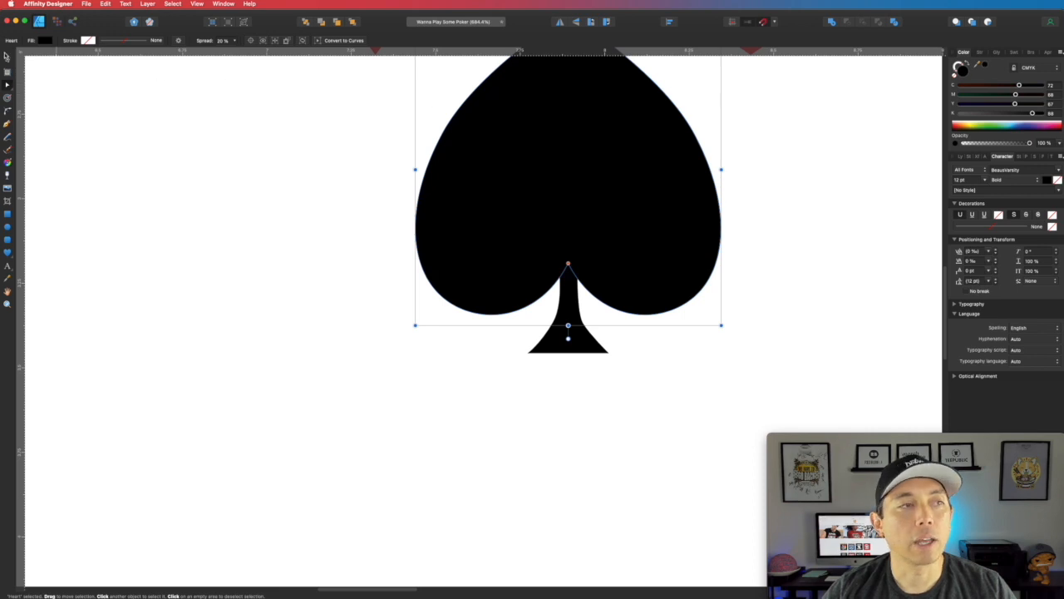
click(707, 341)
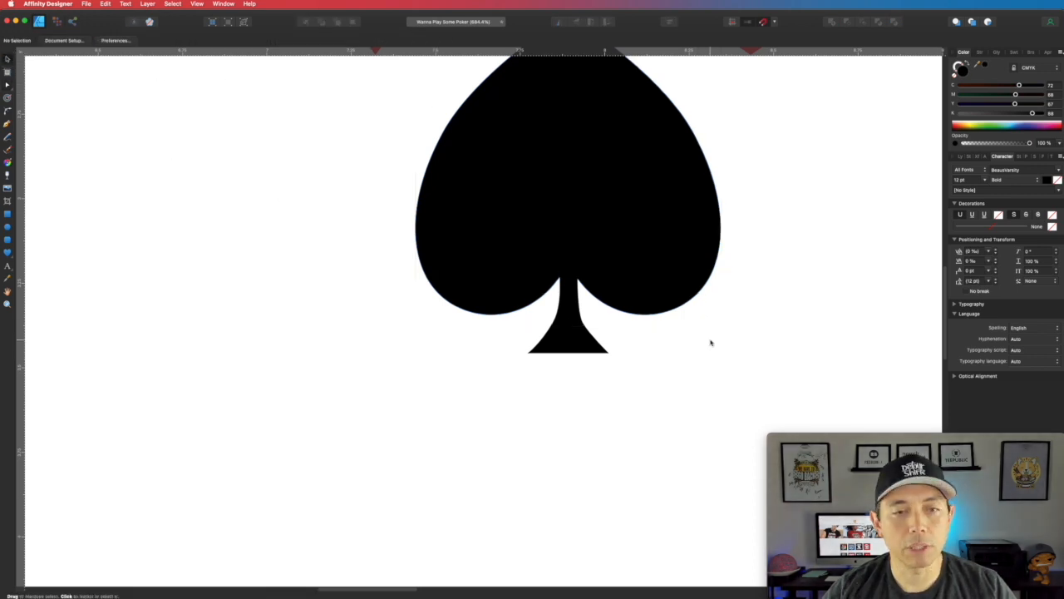
Make the spade's heart-shaped body slightly narrower and shorter, keeping it centred over the stem
scroll(711, 342, down, 10)
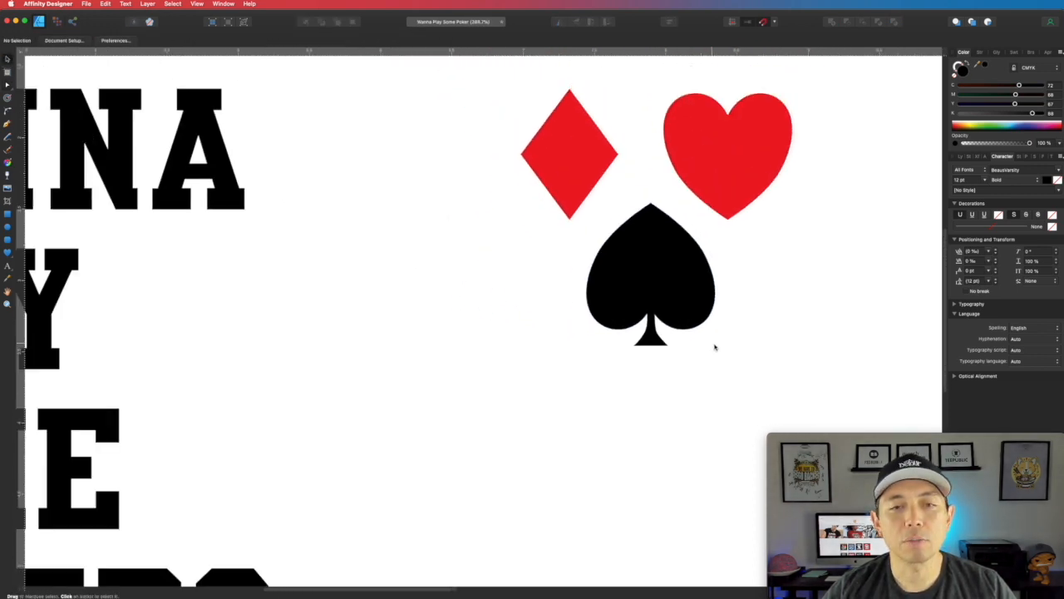
click(680, 263)
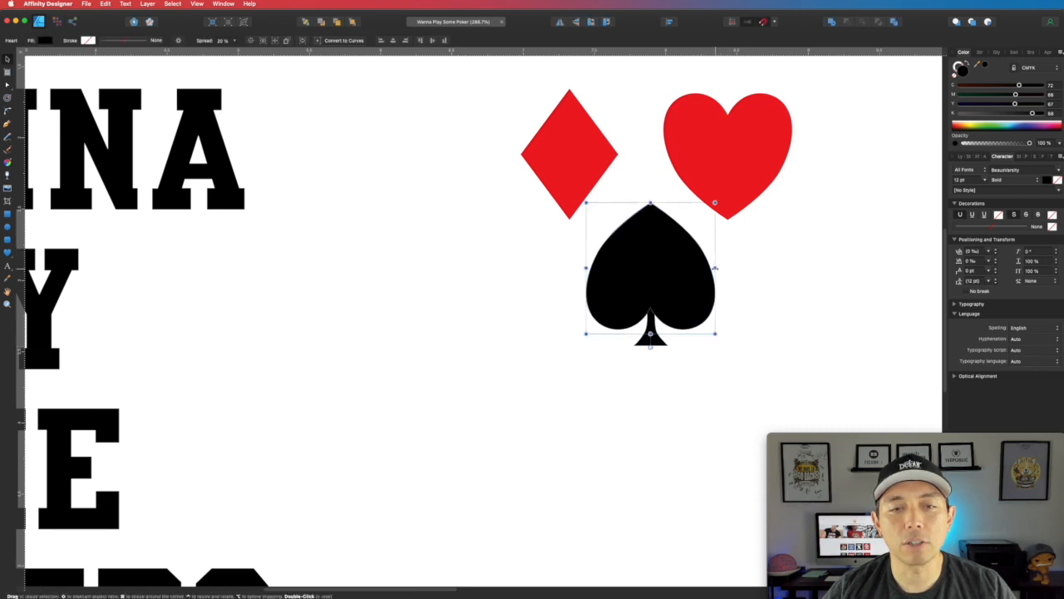
drag(714, 268, 708, 268)
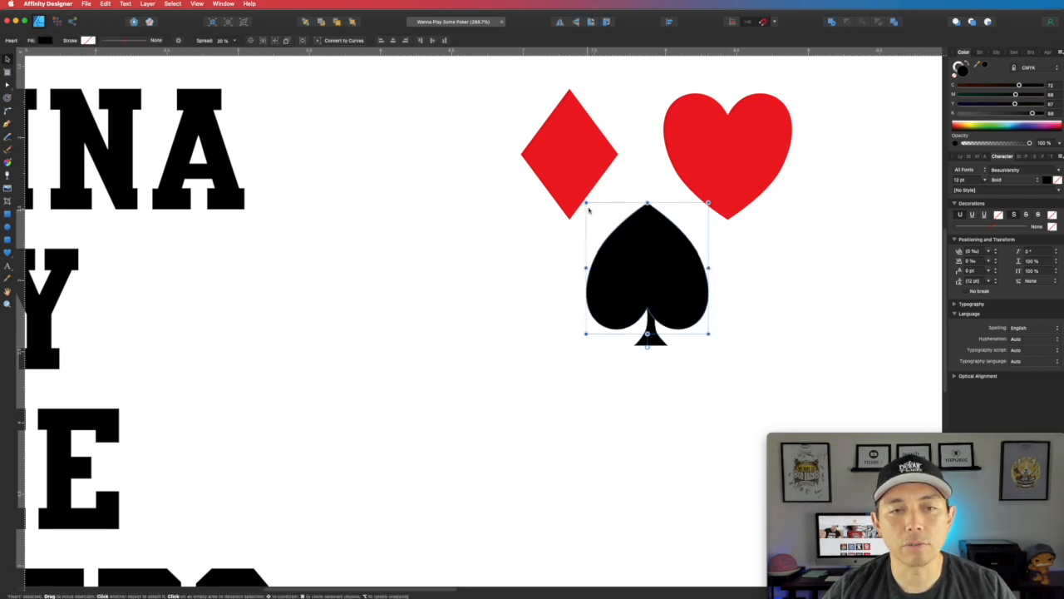
drag(587, 204, 597, 211)
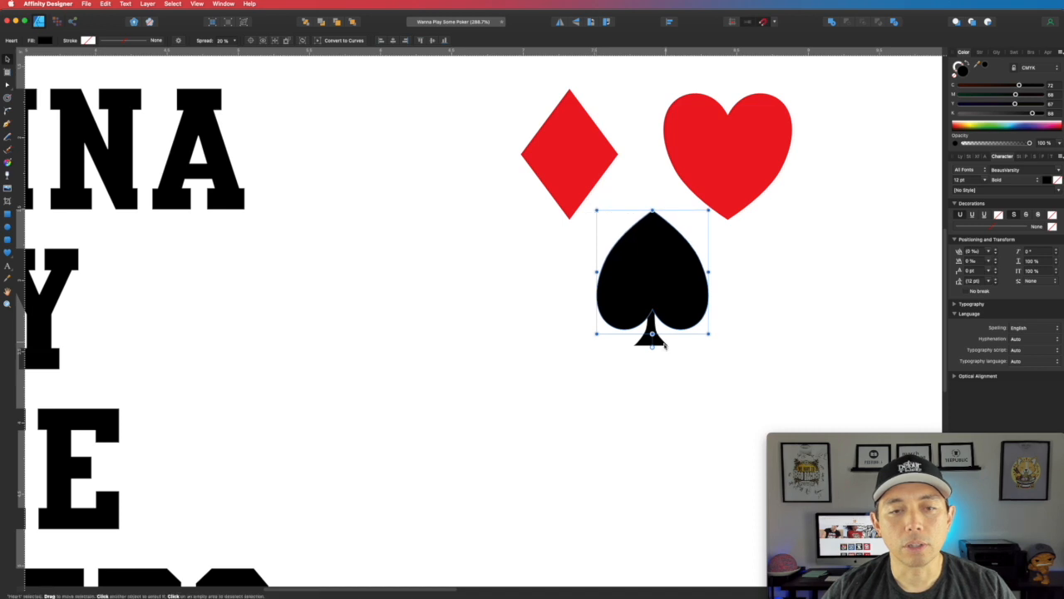
drag(653, 334, 652, 324)
drag(674, 279, 675, 284)
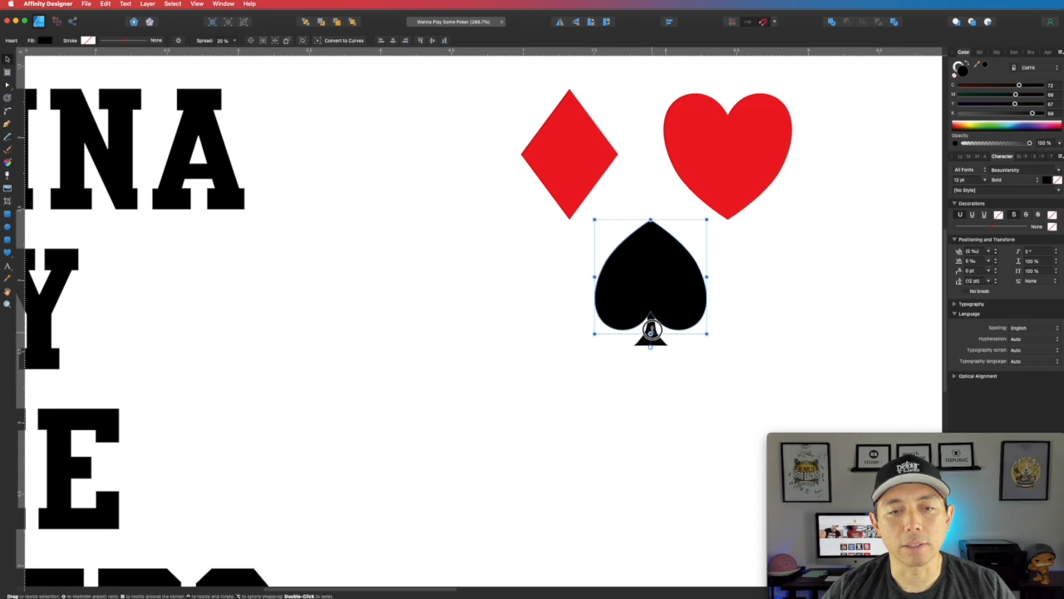
Move the spade's stem up slightly so less of it extends below the body
double_click(661, 340)
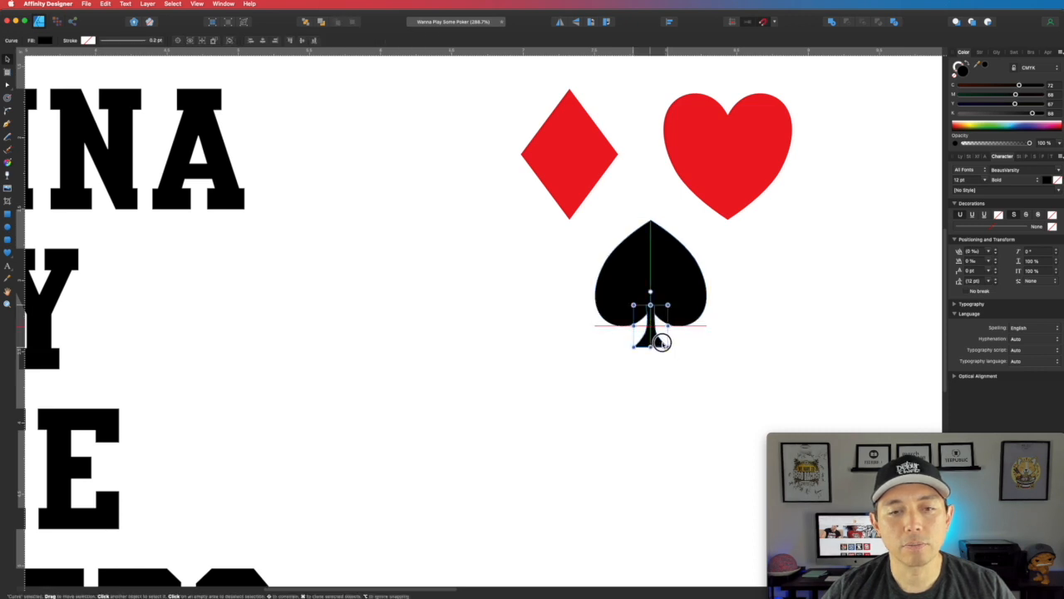
drag(661, 340, 661, 338)
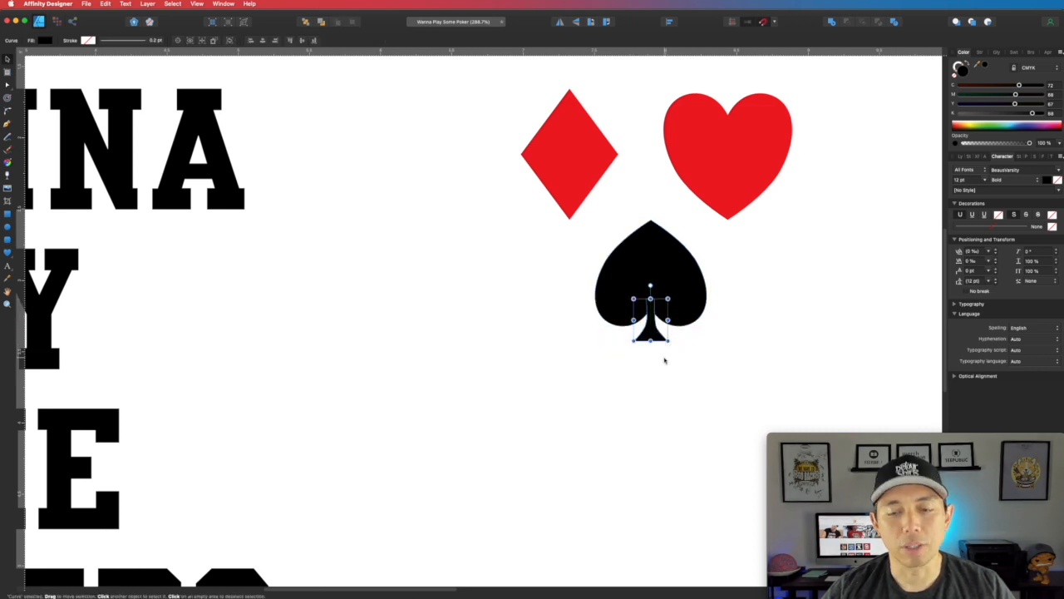
click(699, 337)
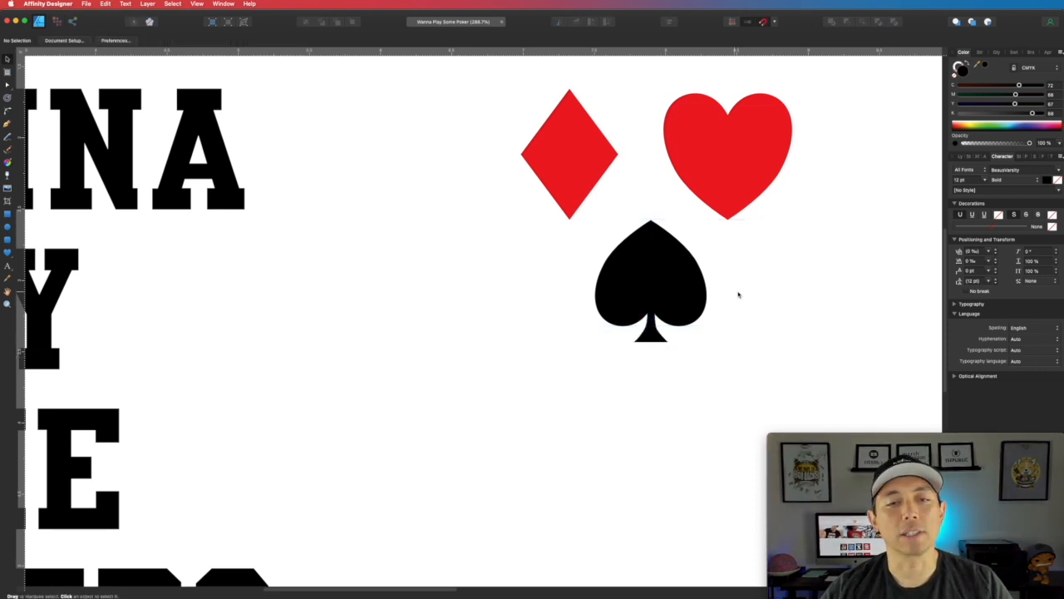
Move the whole spade beneath the diamond and place a duplicate of it beneath the red heart
drag(742, 397, 566, 202)
drag(659, 270, 579, 291)
click(599, 294)
drag(662, 396, 463, 221)
drag(565, 281, 740, 285)
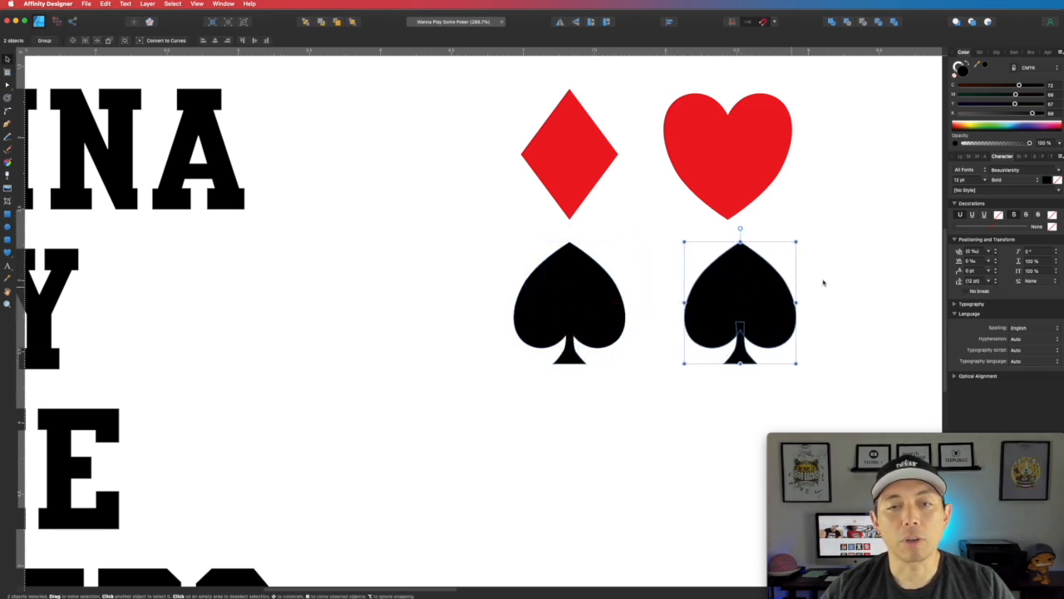
click(797, 306)
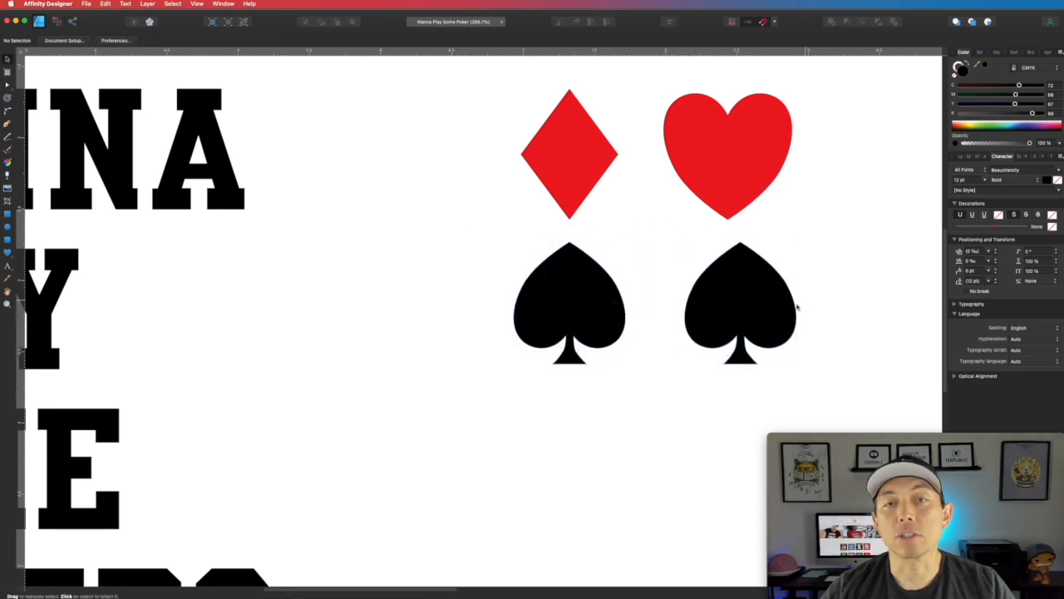
Draw a black circle over the duplicate spade's left lobe, enlarge it slightly, and copy it onto the right lobe and the tip
click(7, 227)
drag(689, 300, 741, 348)
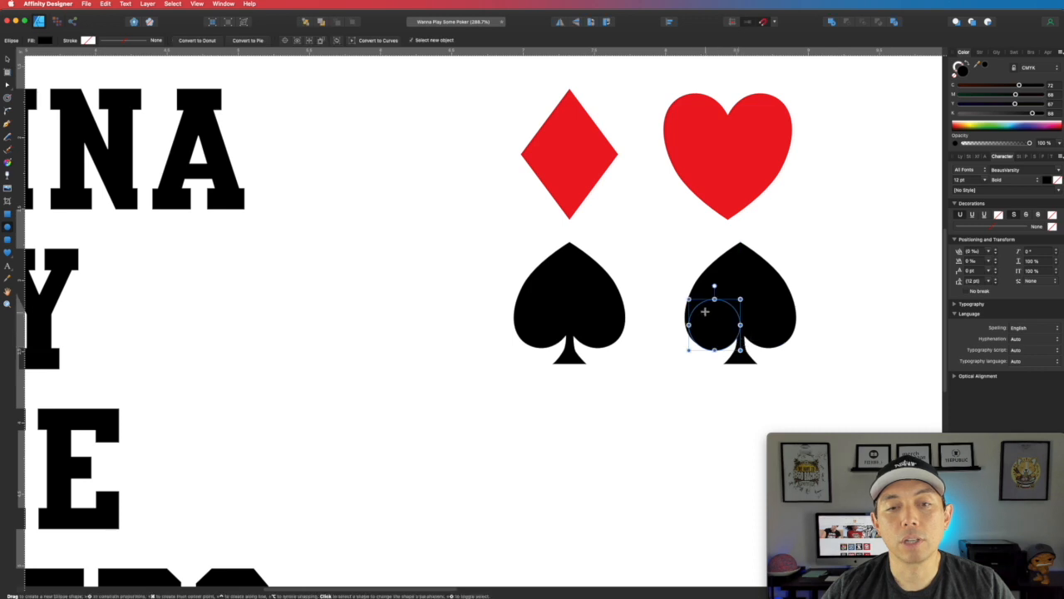
drag(685, 296, 677, 289)
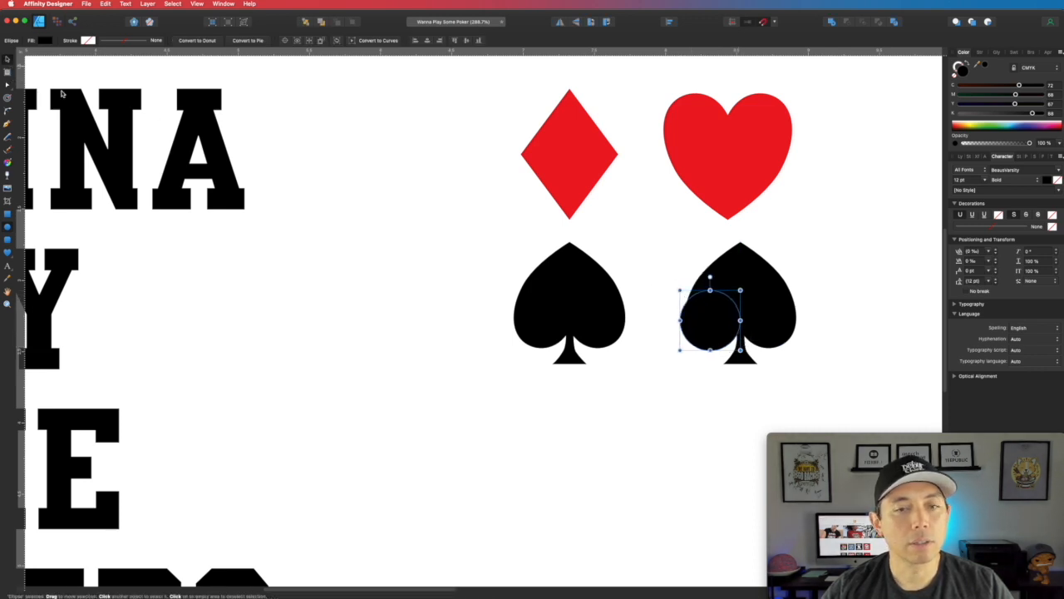
click(8, 59)
drag(706, 322, 738, 281)
Fill the heart-shaped body behind the three circles with red, CMYK 0, 100, 100, 0
click(779, 283)
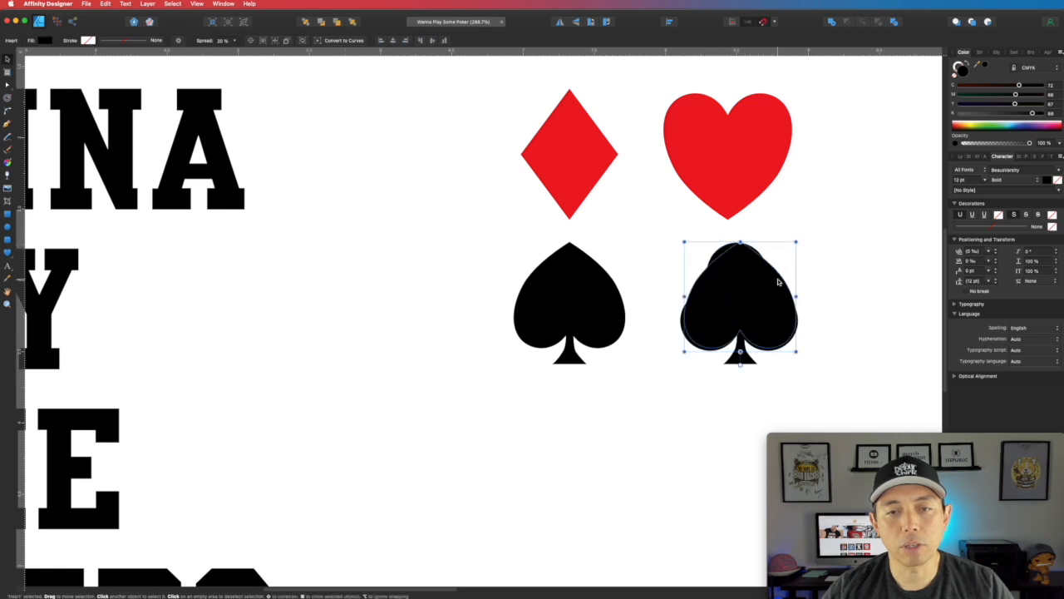
drag(1015, 94, 958, 114)
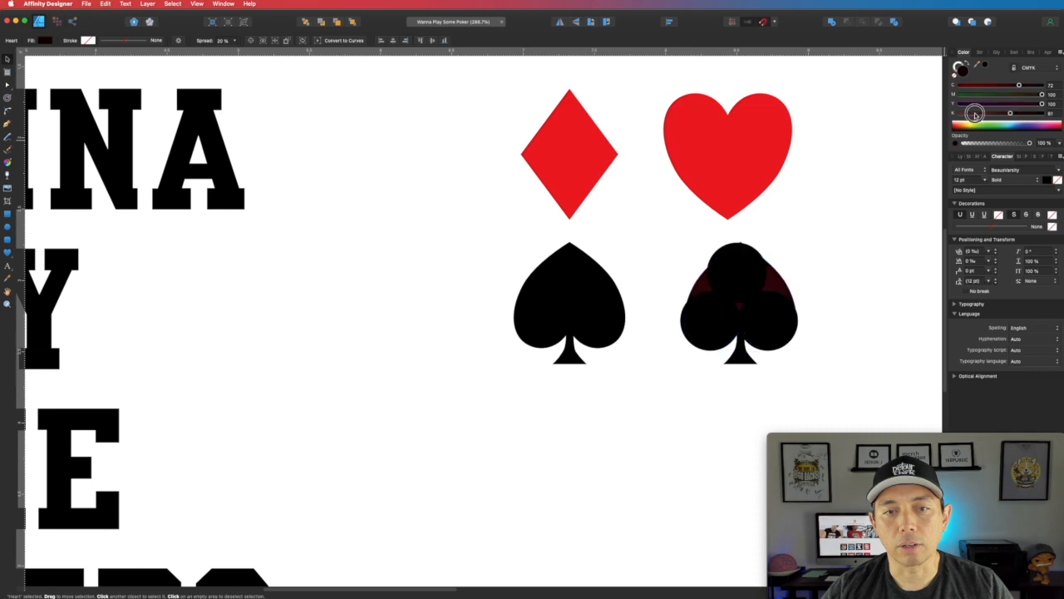
drag(1019, 85, 958, 85)
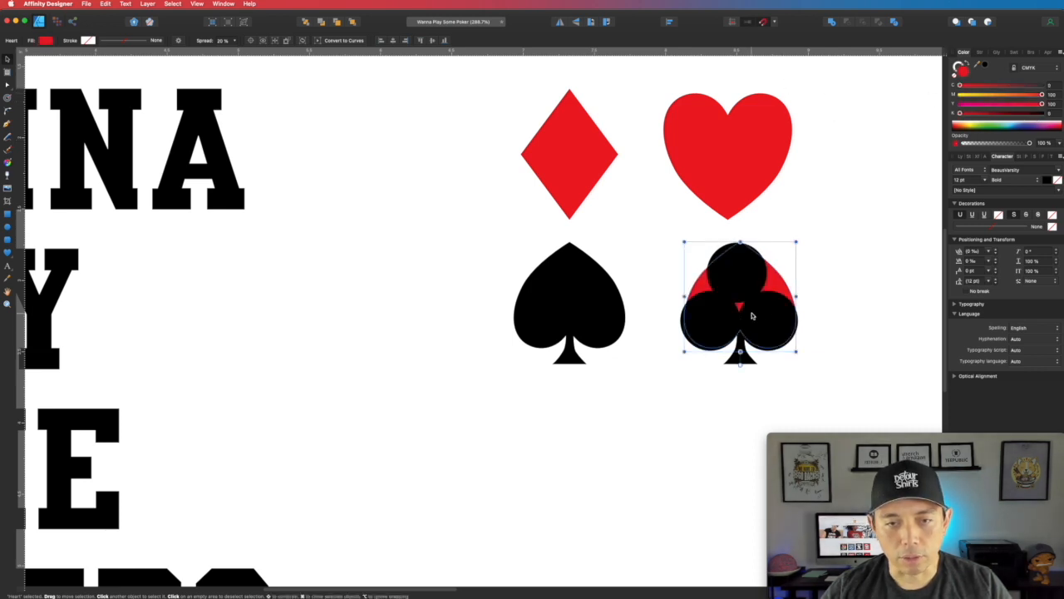
key(super+d)
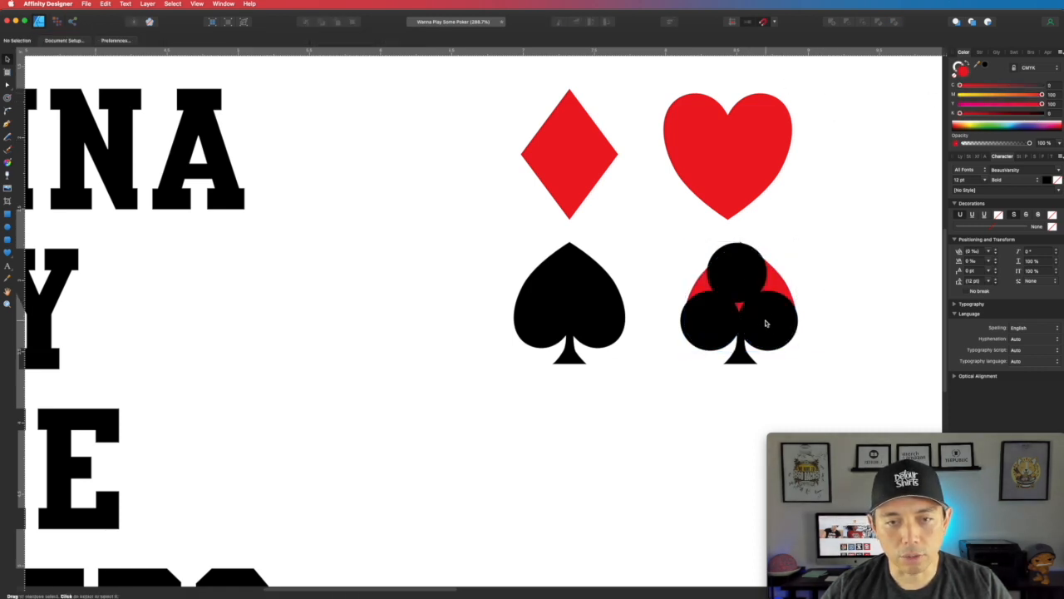
Centre the upper circle above the stem and delete the heart-shaped body behind the three circles
click(740, 281)
drag(740, 281, 743, 281)
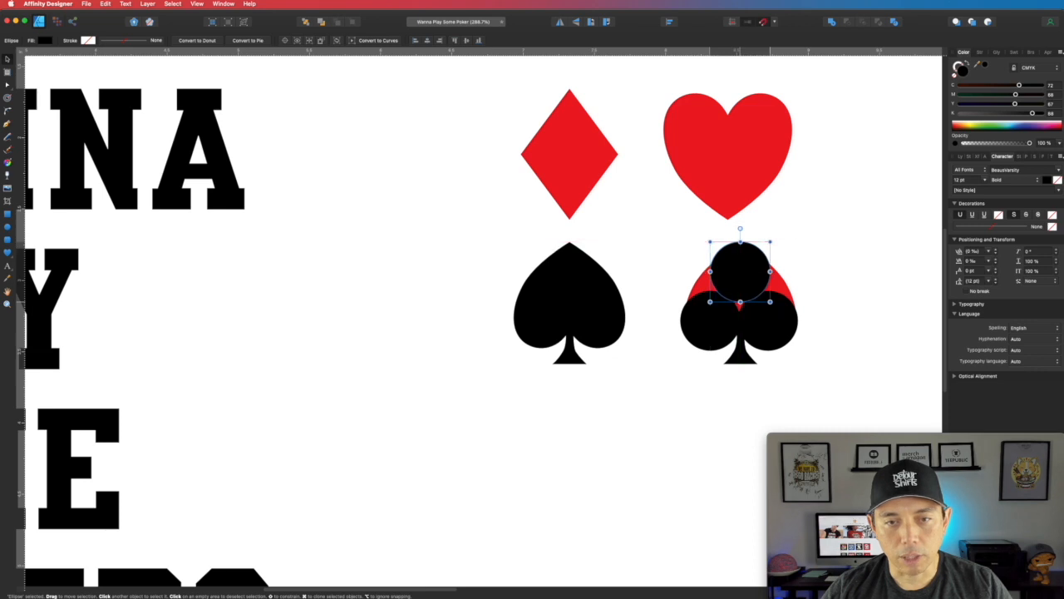
click(782, 289)
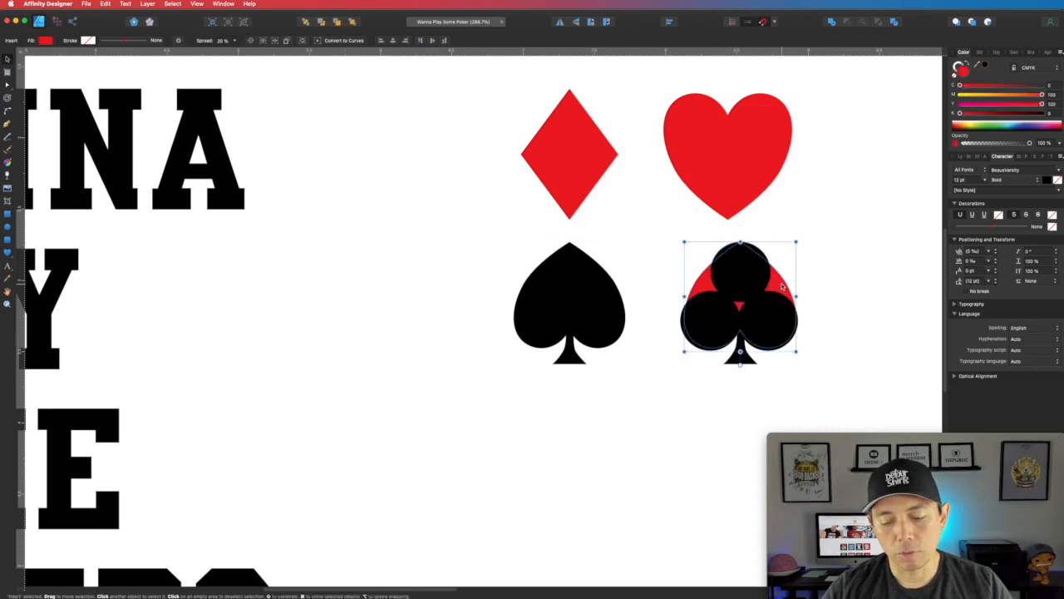
key(Delete)
click(824, 306)
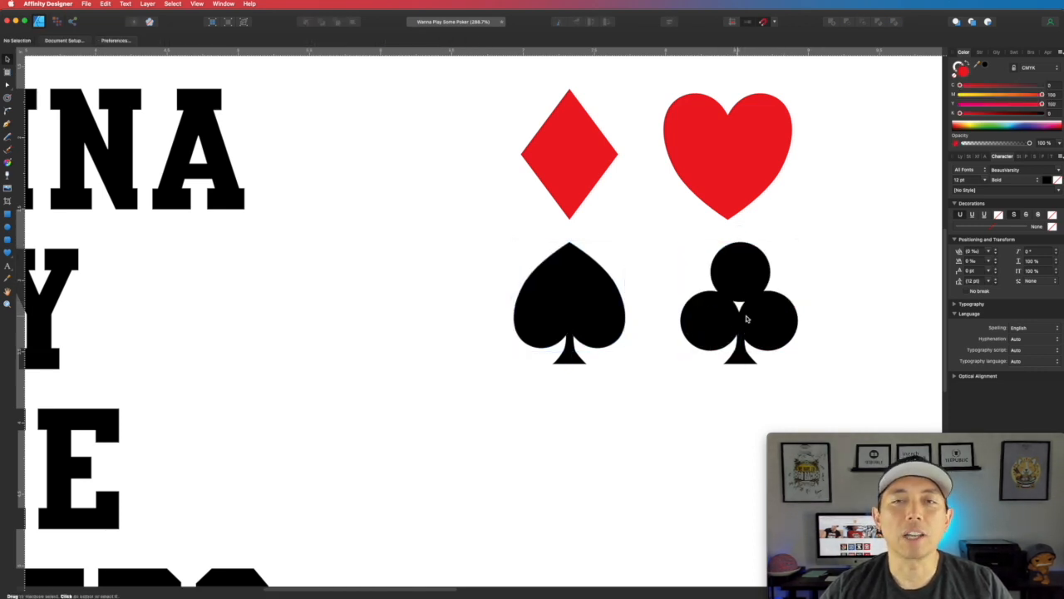
Draw a closed four-point shape with the Pen tool over the white gap between the club's three circles
click(9, 134)
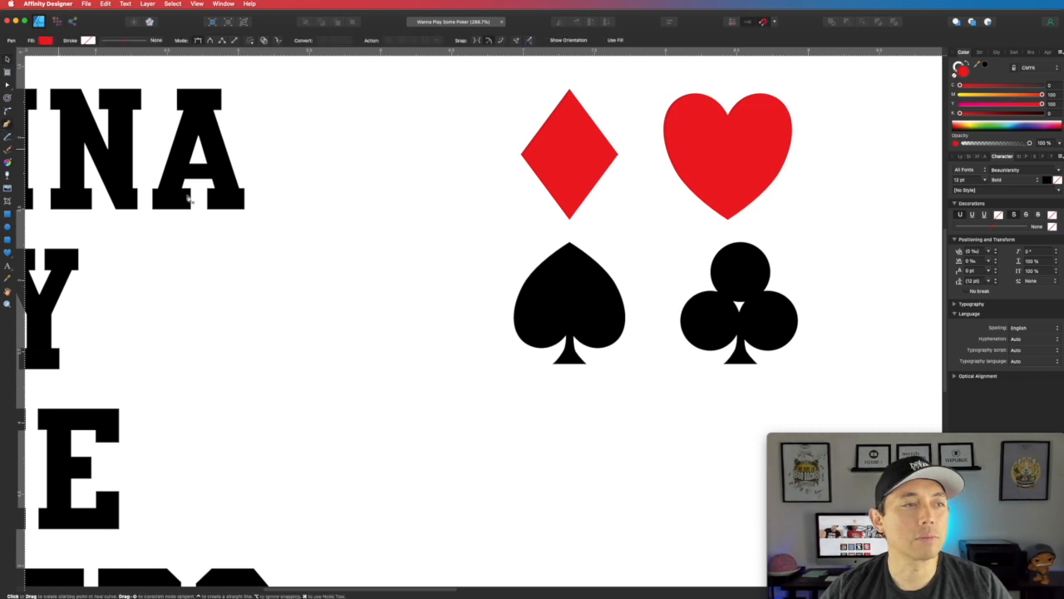
click(770, 308)
click(732, 279)
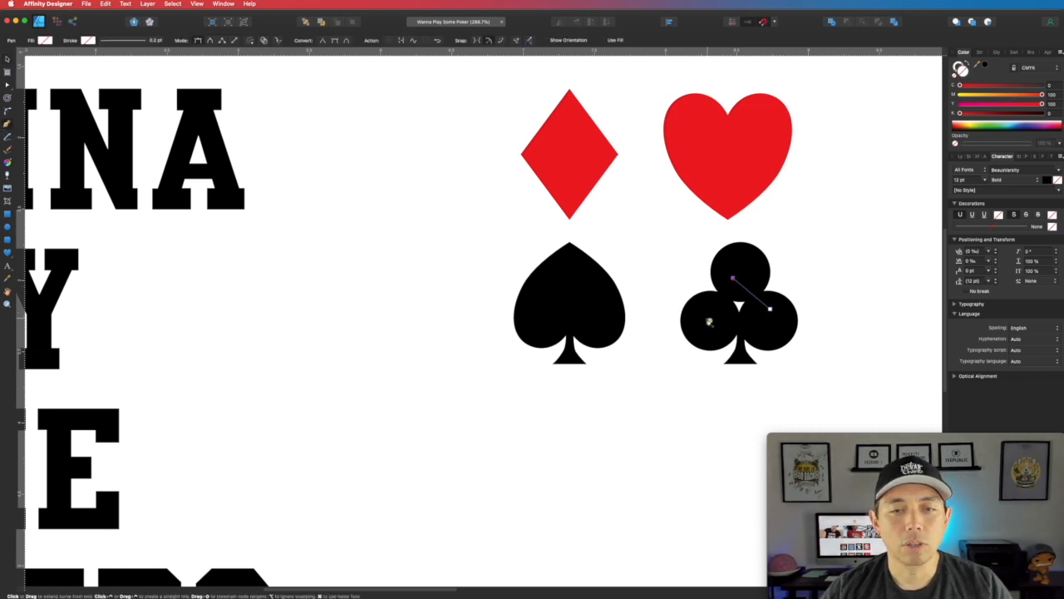
click(770, 309)
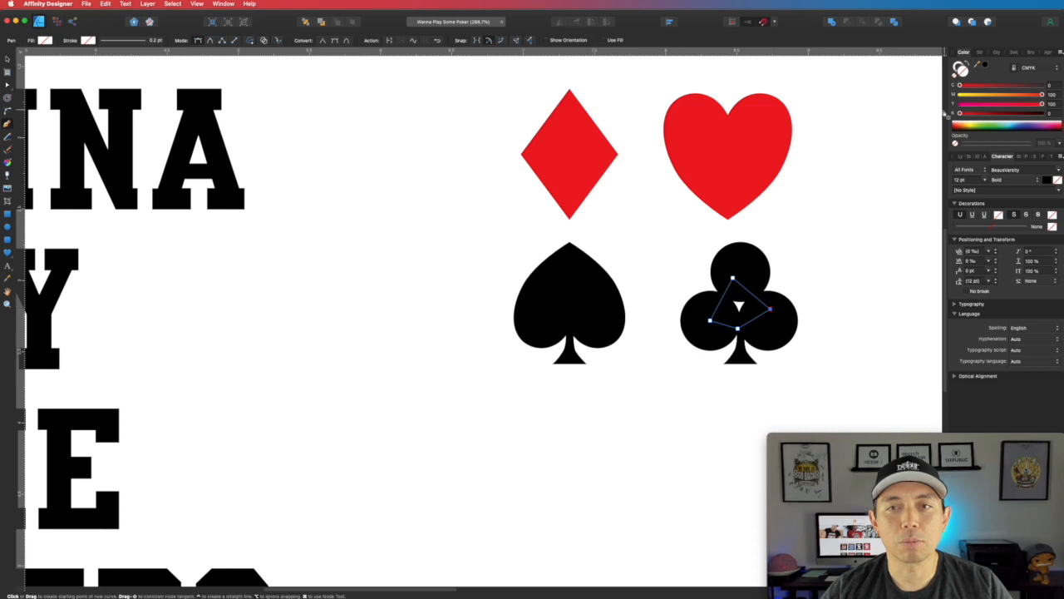
Set the gap-covering shape's fill to CMYK 100, 100, 100, 100 and merge the spade's body and stem into one curve
click(7, 61)
click(499, 248)
drag(490, 230, 642, 388)
drag(1032, 113, 1048, 85)
drag(1015, 103, 1049, 103)
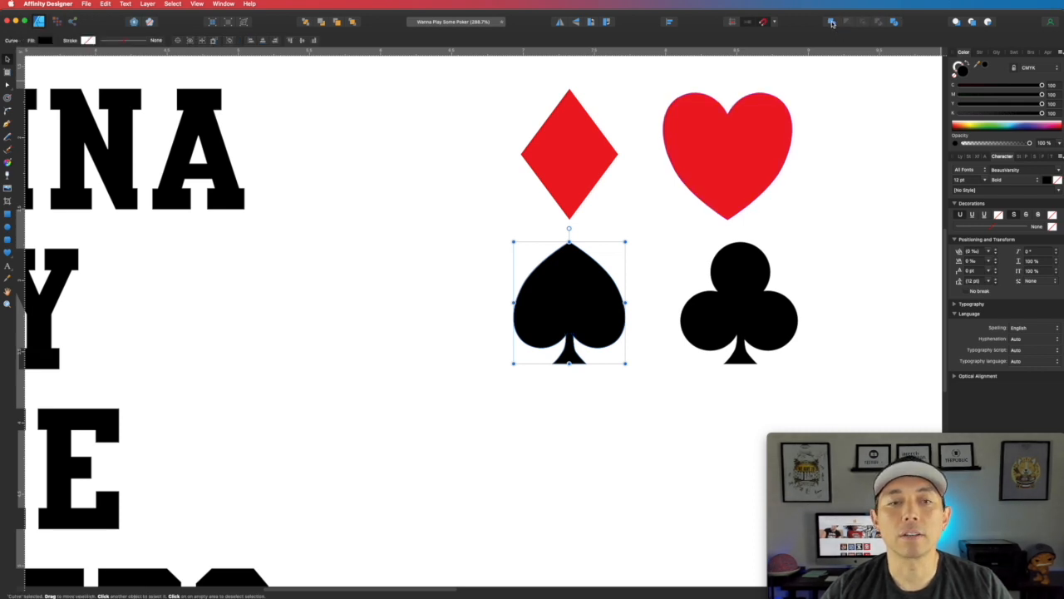
Shift the club's two lower circles together slightly so they sit centred beneath the upper circle and around the stem
drag(848, 220, 682, 387)
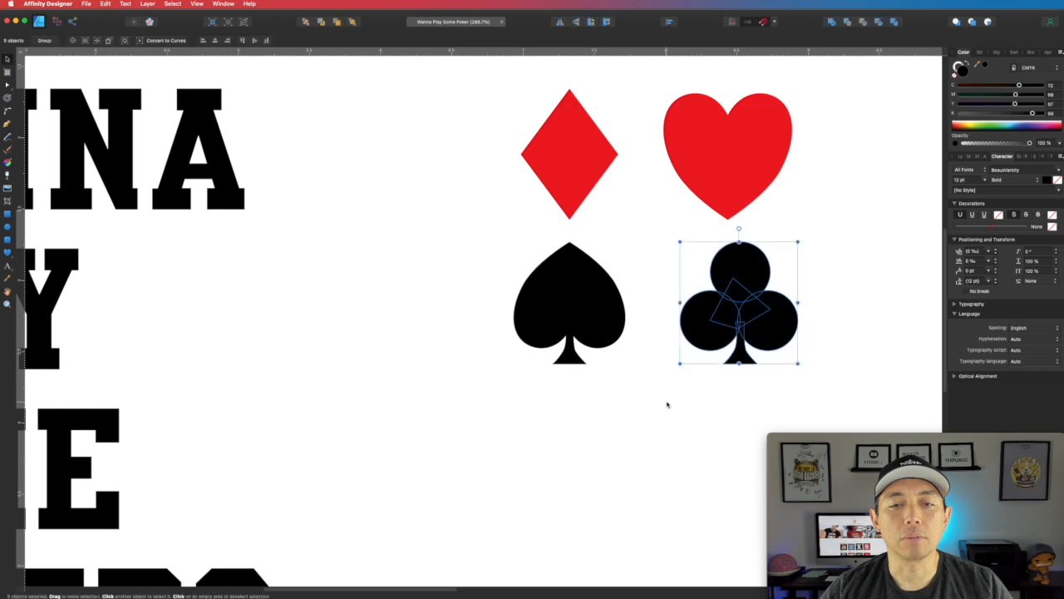
click(746, 356)
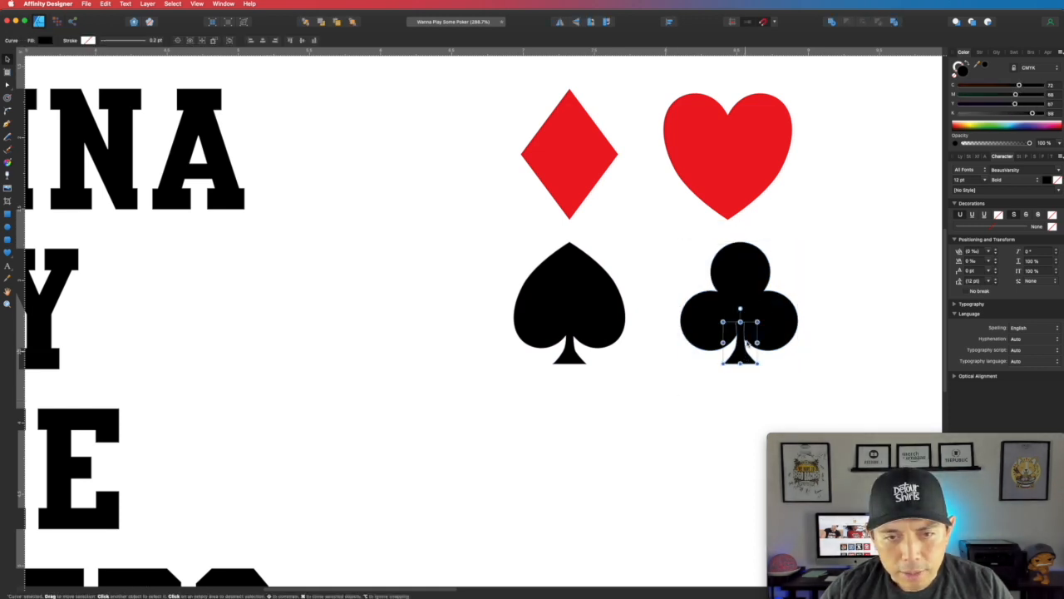
shift+click(754, 278)
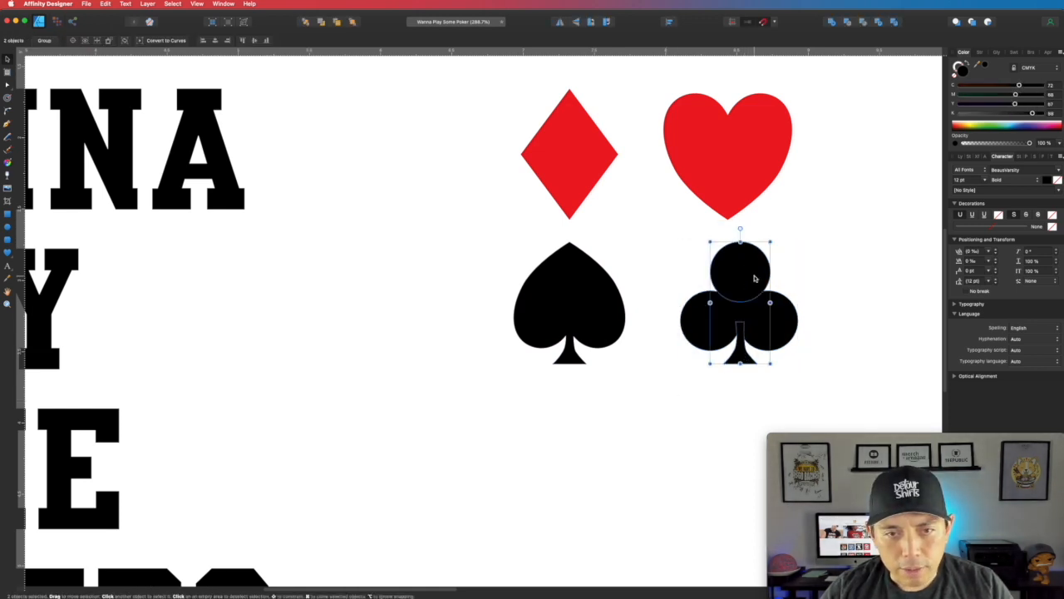
click(779, 329)
shift+click(722, 325)
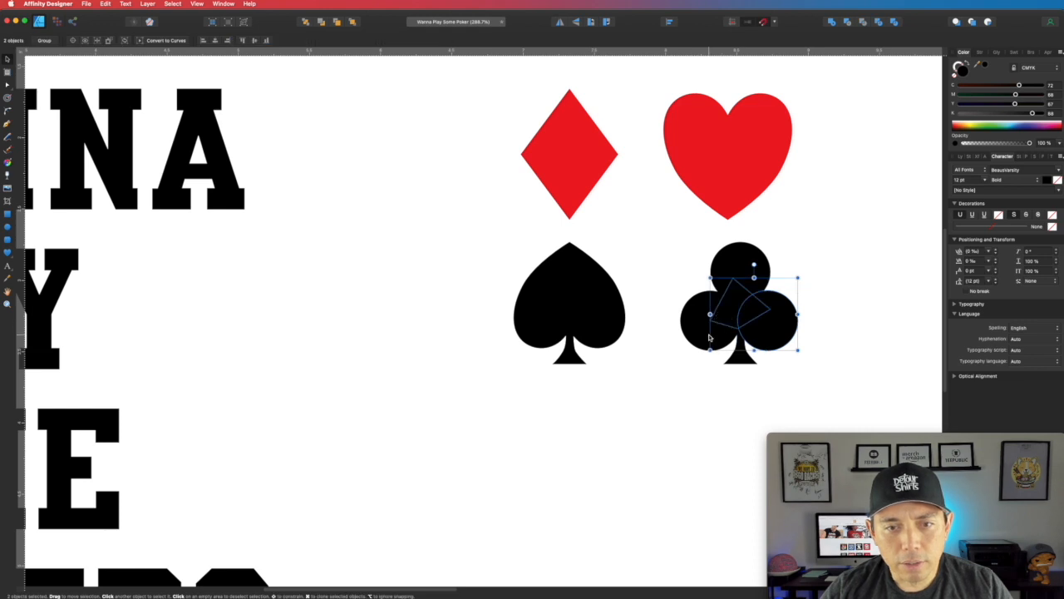
click(773, 329)
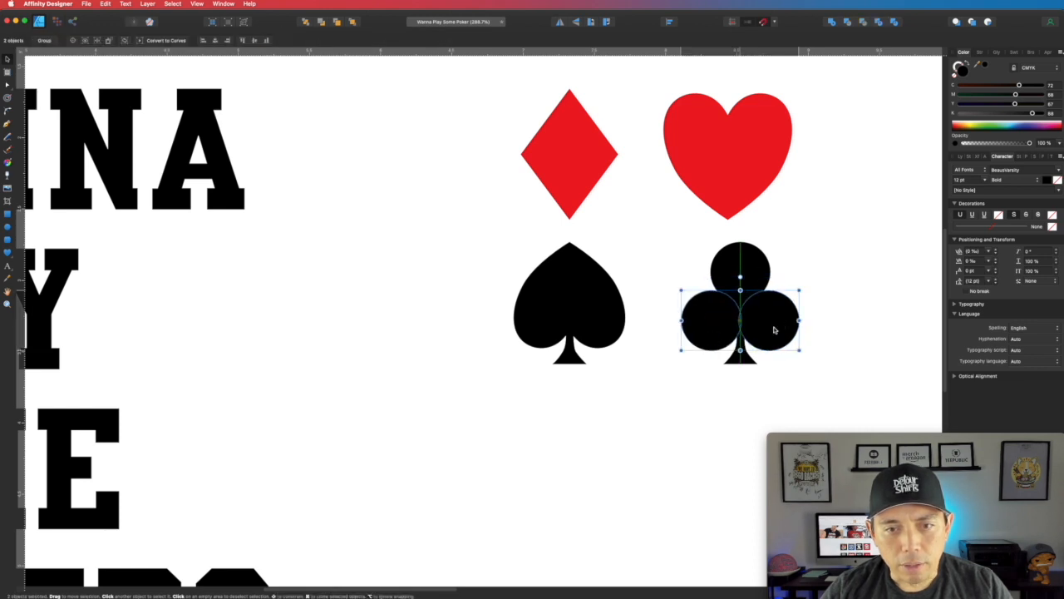
click(834, 303)
Merge the club's circles, gap-covering shape and stem into a single curve
drag(663, 230, 843, 391)
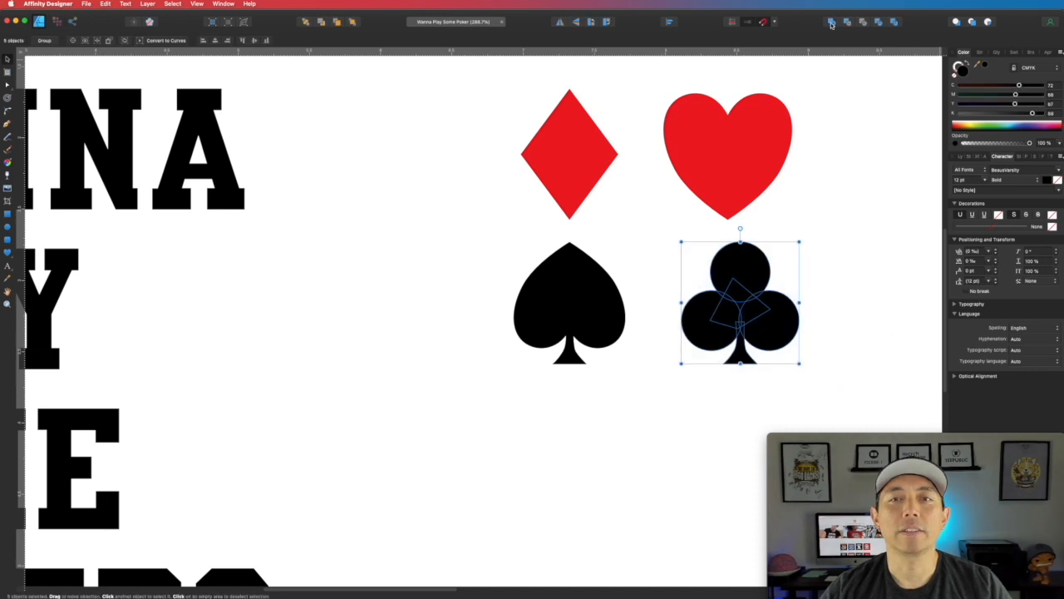
click(831, 22)
click(873, 135)
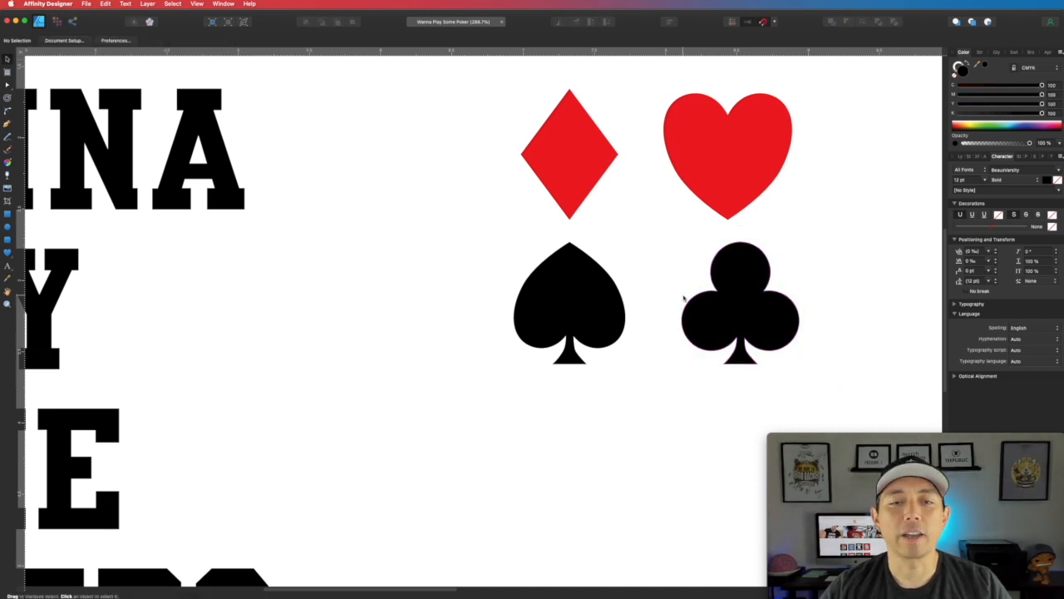
Move the club and the heart beside the spade so they overlap, and scale the heart down to the spade's height
click(575, 179)
click(730, 149)
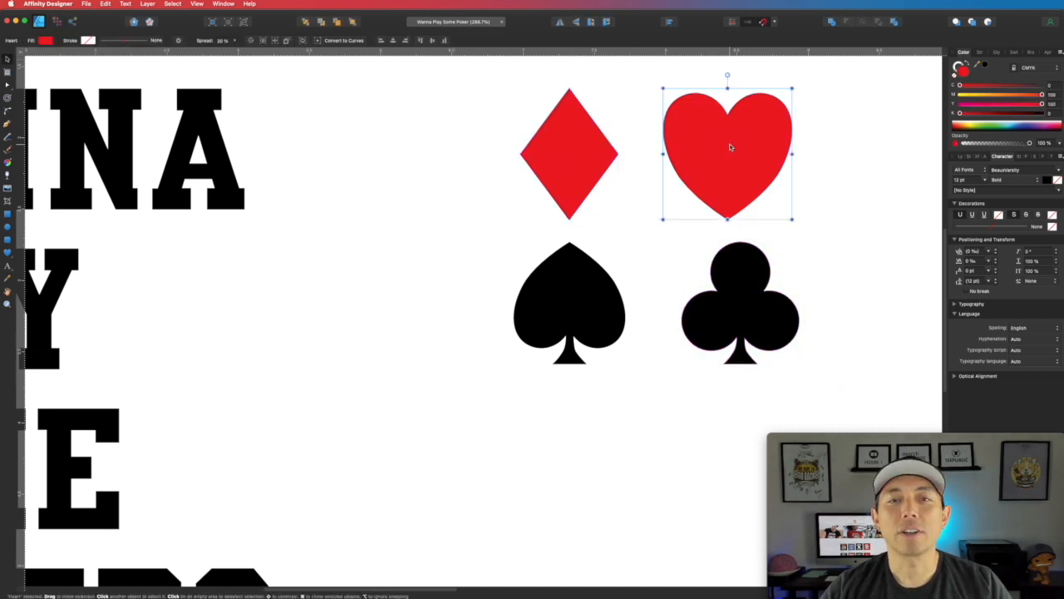
click(574, 336)
drag(752, 315, 613, 315)
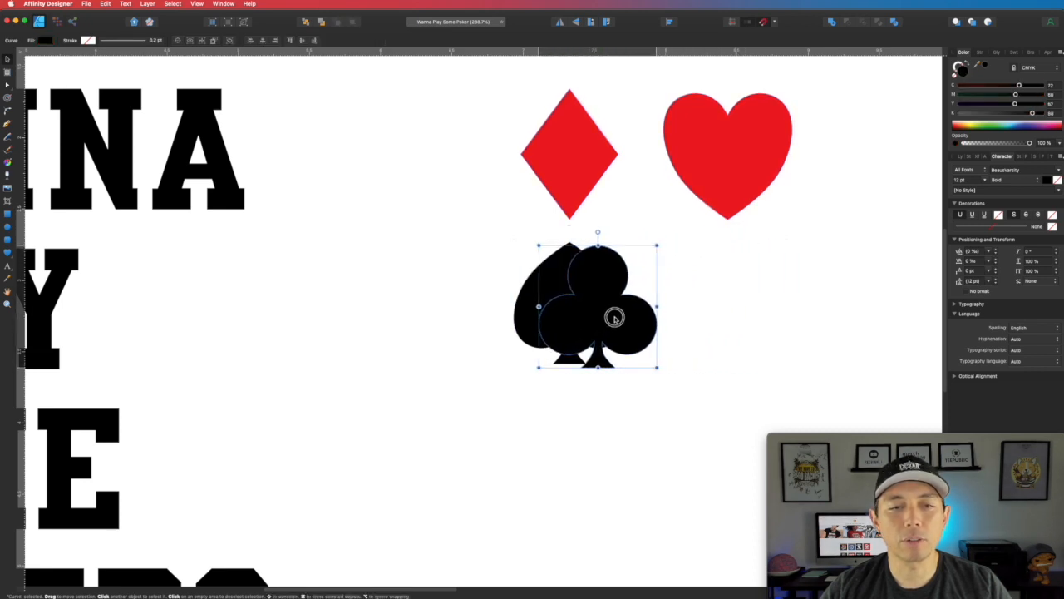
drag(780, 147, 711, 302)
drag(725, 372, 710, 363)
Line the diamond up with the spade, scale it down to the same height, and place it clear of the other suits
drag(555, 121, 529, 274)
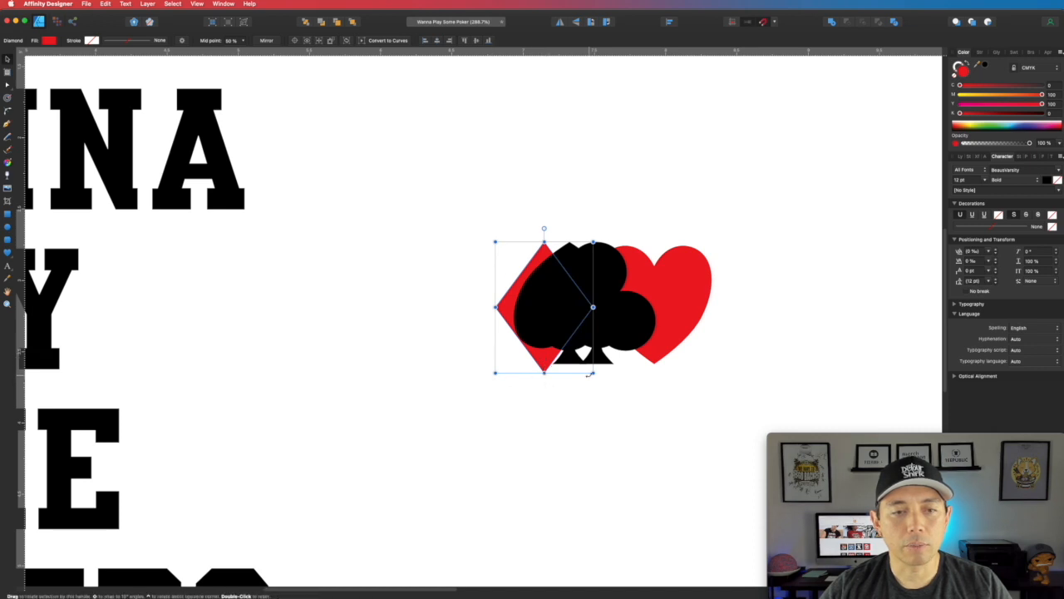
drag(591, 373, 582, 362)
drag(531, 279, 435, 279)
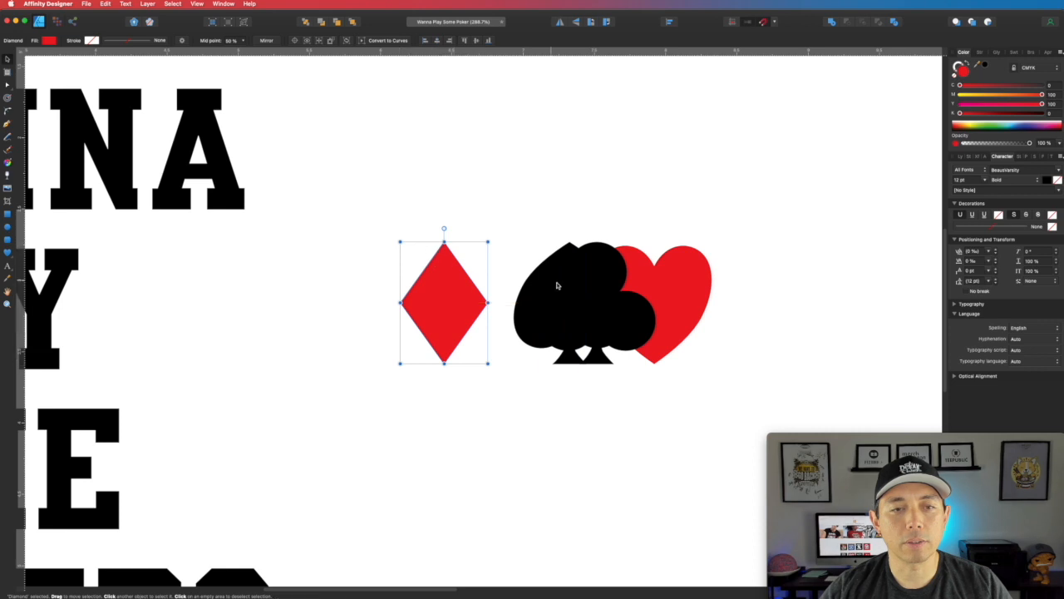
Separate the overlapping suits by moving the spade and the heart above the diamond and the club
click(545, 265)
drag(545, 264, 533, 134)
drag(681, 261, 732, 140)
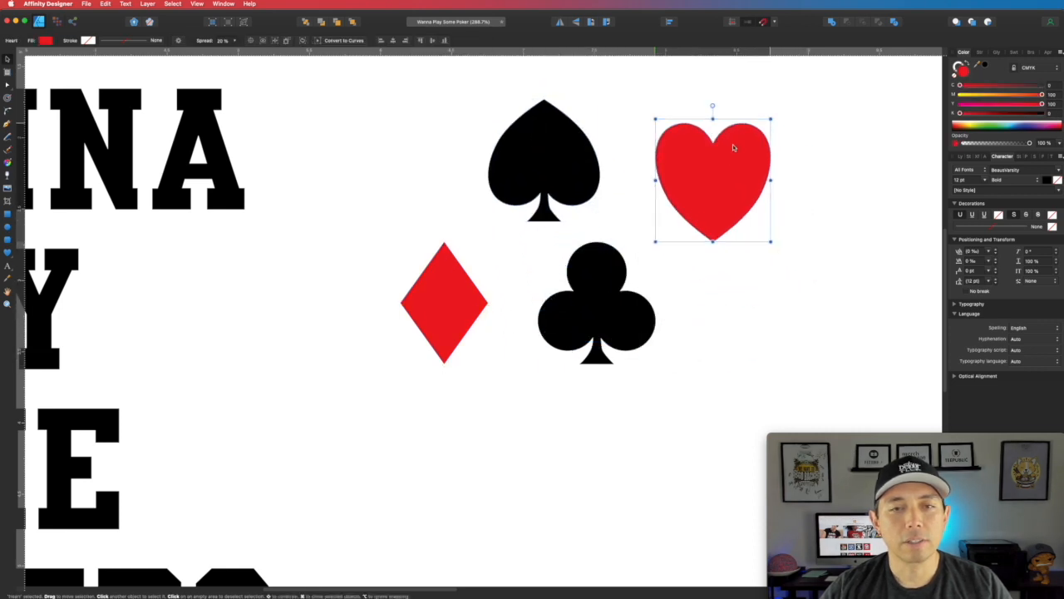
click(706, 285)
Replace the first A in WANNA with blank spaces to leave a gap after the W
scroll(731, 291, left, 5)
scroll(732, 291, down, 1)
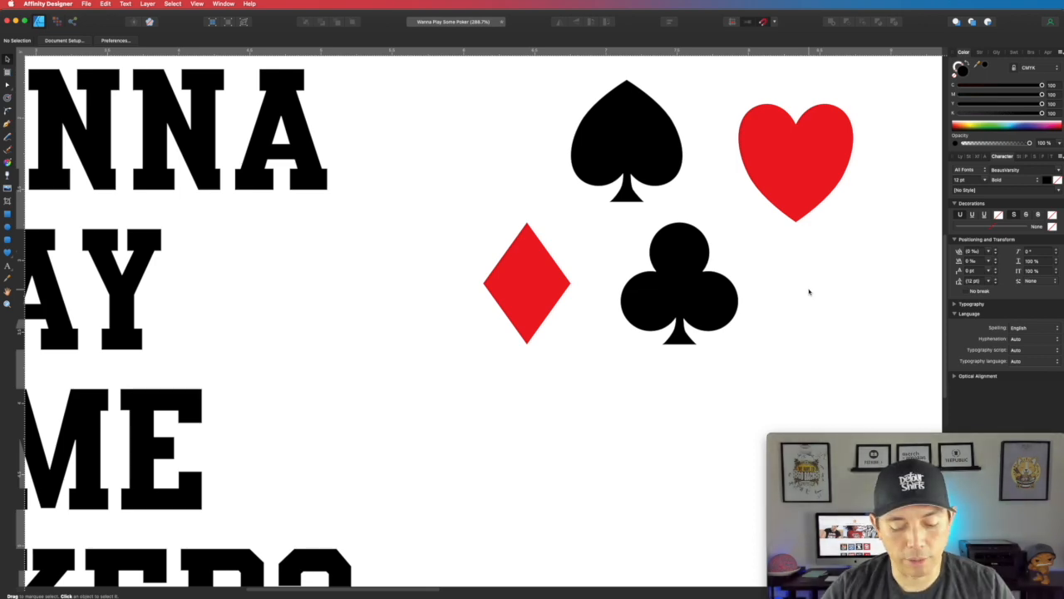
key(super+2)
key(super+minus)
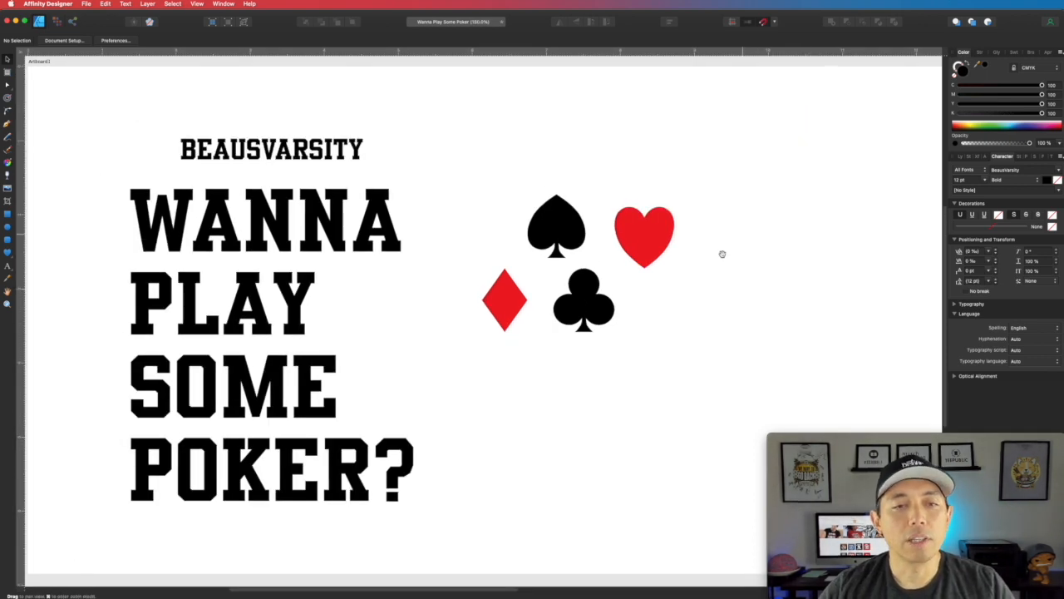
drag(722, 249, 844, 256)
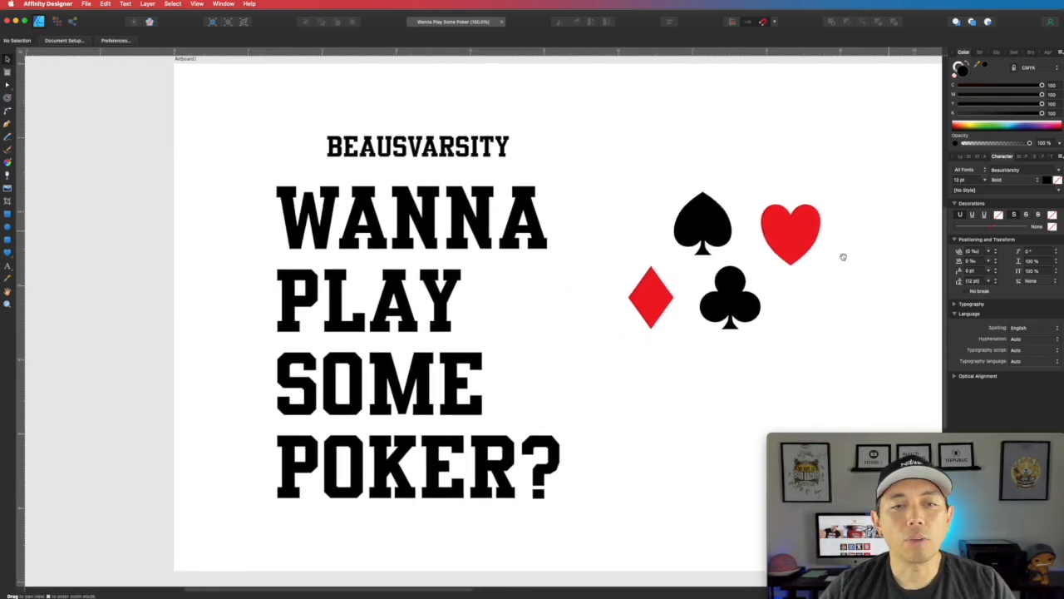
click(700, 225)
click(370, 214)
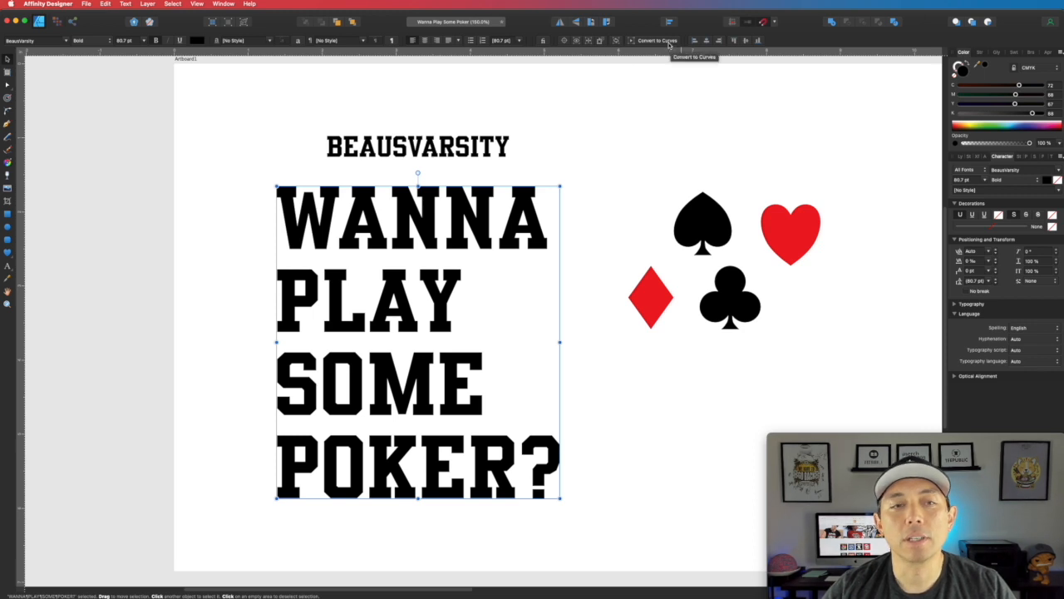
double_click(385, 209)
key(BackSpace)
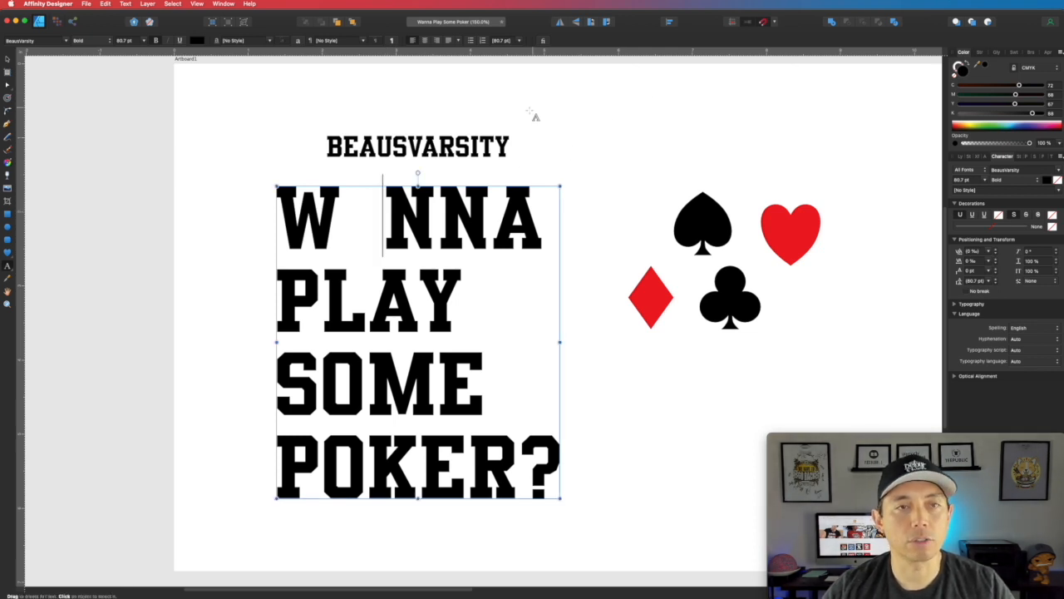
Convert the four-line poker text to curves and ungroup it into separate pieces
click(7, 58)
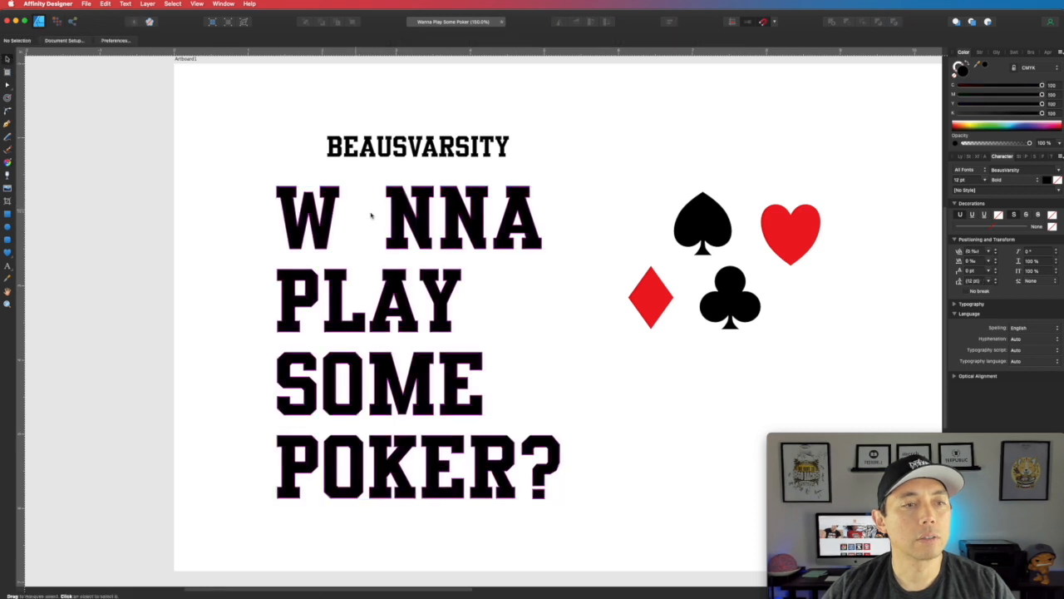
click(664, 42)
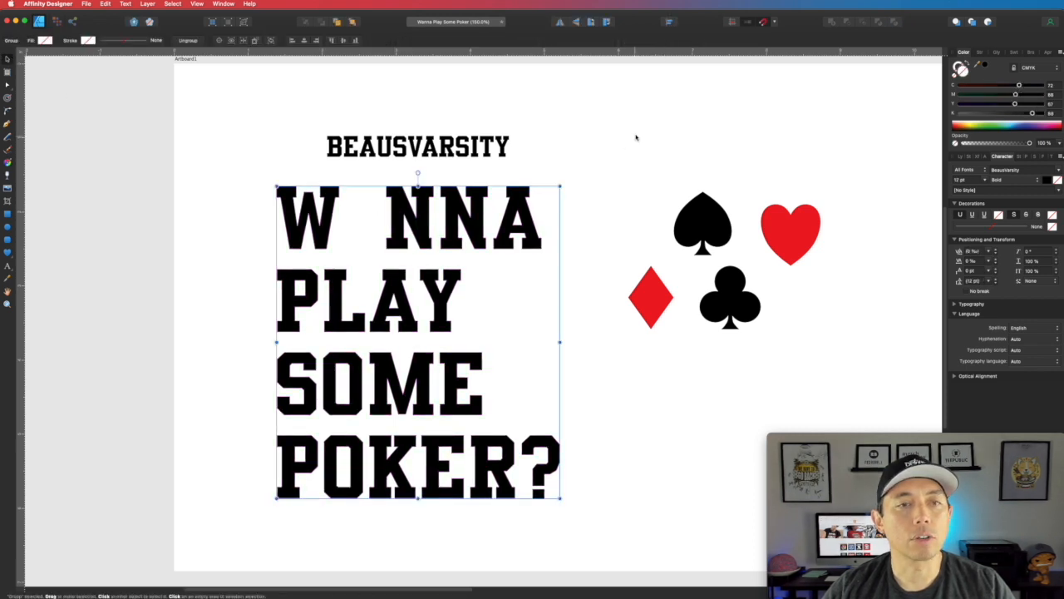
click(190, 41)
click(654, 150)
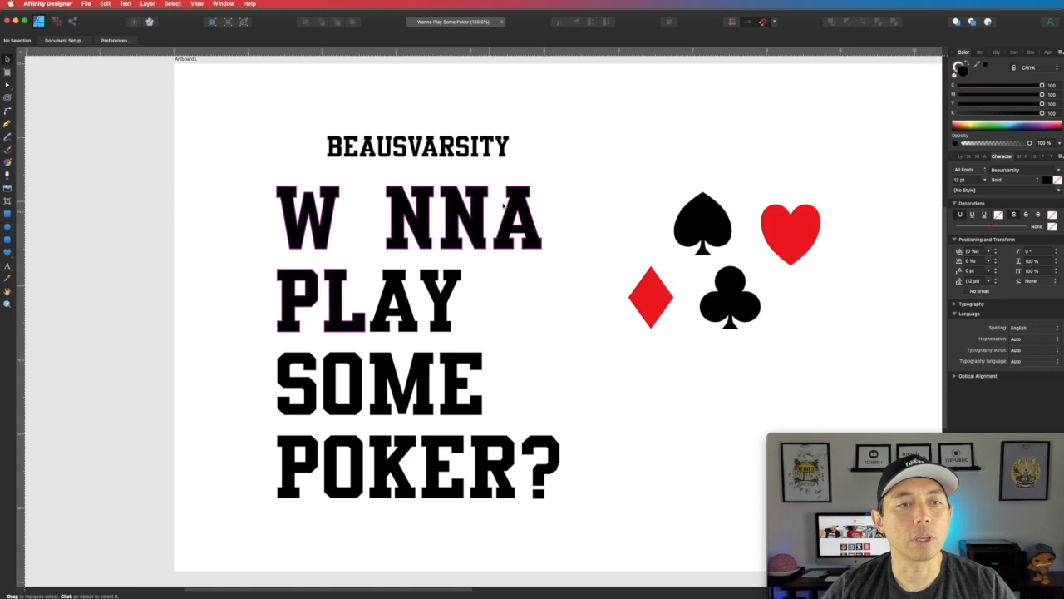
Place the spade in the gap after the W of WANNA and shift it with the following letters slightly away from the W
drag(711, 223, 365, 218)
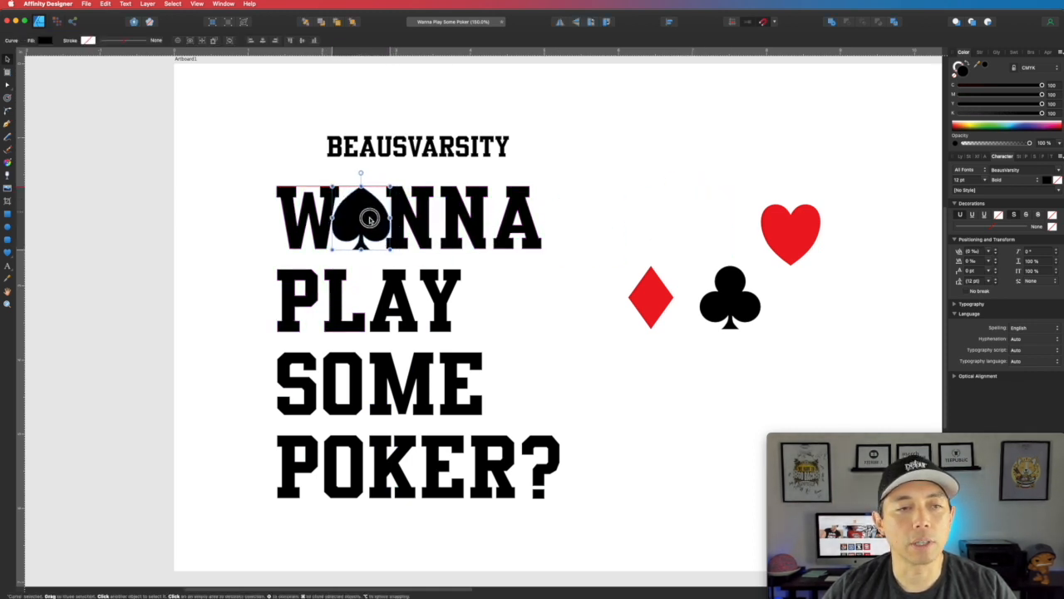
shift+click(422, 220)
shift+click(476, 223)
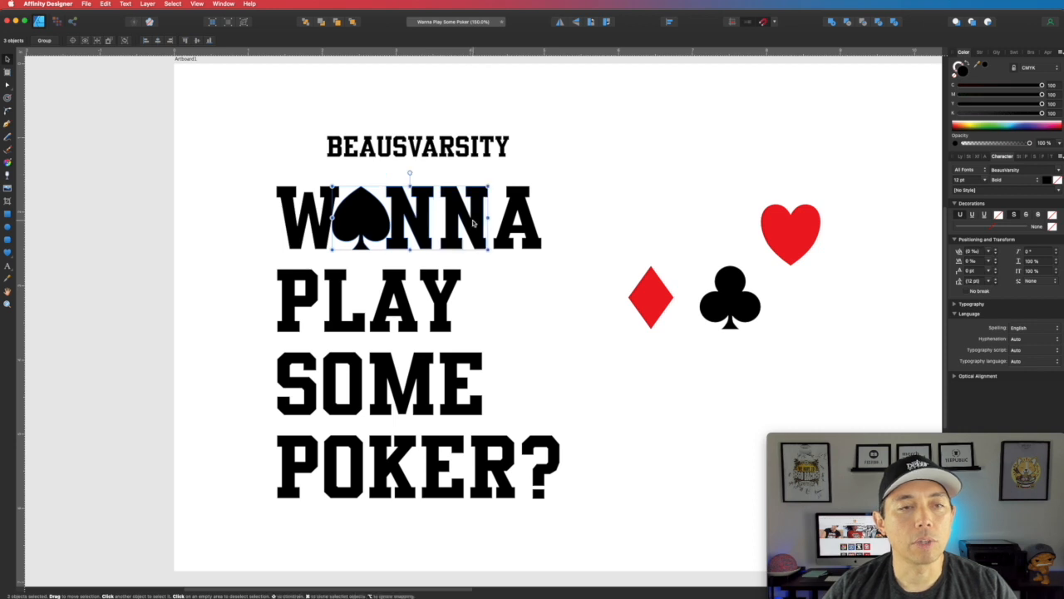
shift+click(532, 216)
shift+click(379, 221)
shift+click(379, 220)
drag(379, 221, 380, 221)
Even out the letter spacing after the spade in WANNA by nudging the first N and tightening the last A
click(417, 224)
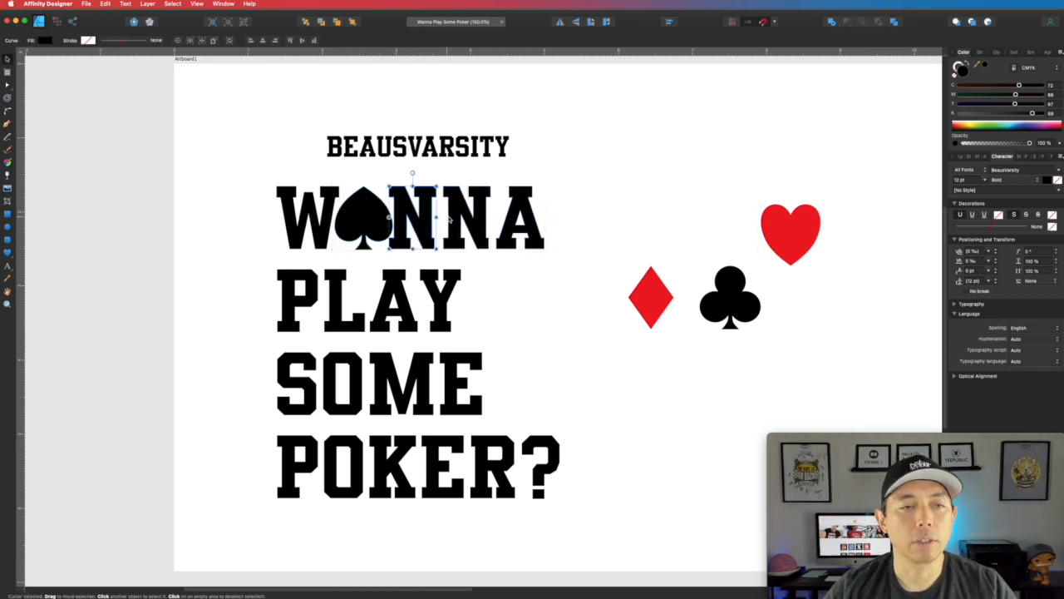
key(Right)
key(Right)
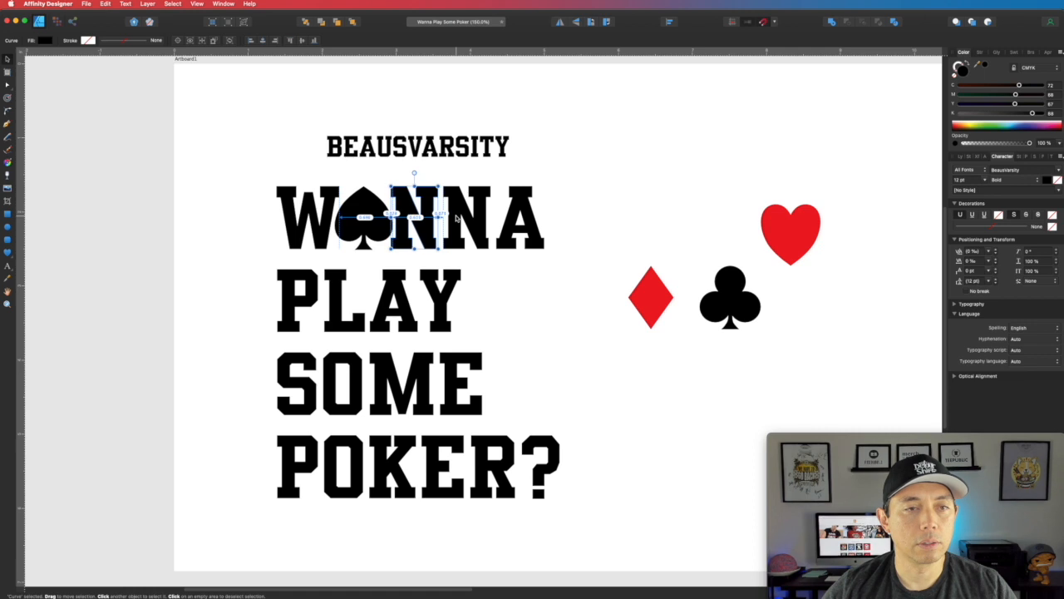
drag(513, 221, 507, 223)
click(546, 269)
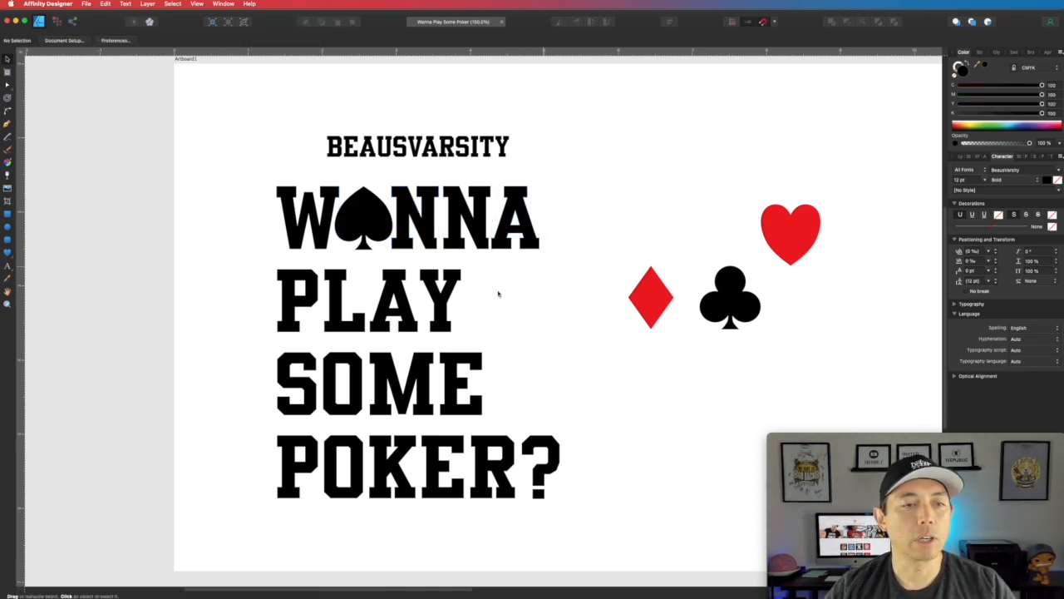
Replace the A in PLAY with the red diamond, close up the Y beside it, and delete the leftover A
click(408, 311)
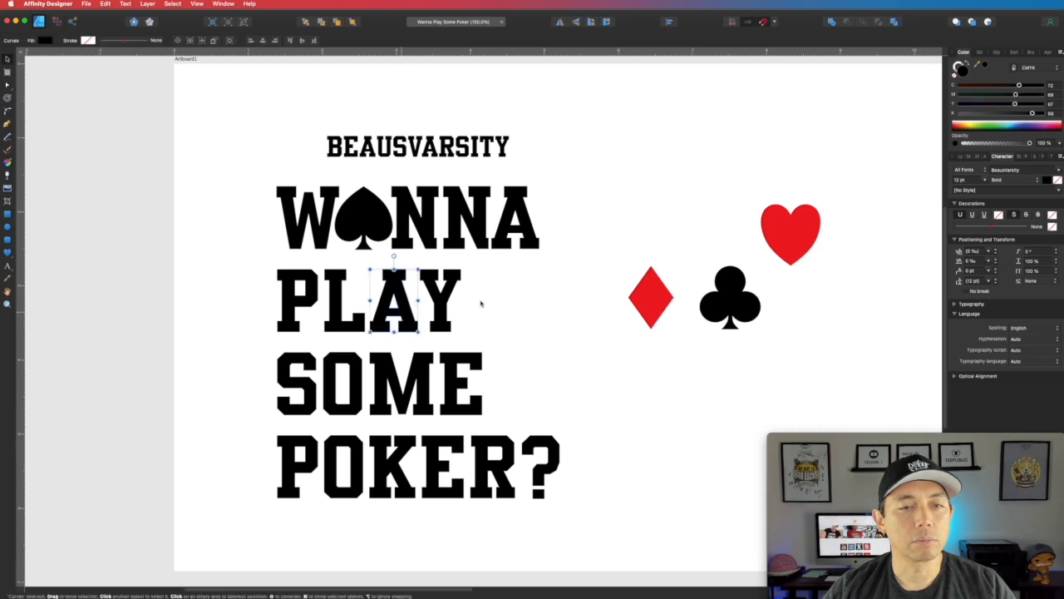
drag(409, 299, 567, 292)
drag(661, 297, 432, 296)
click(443, 295)
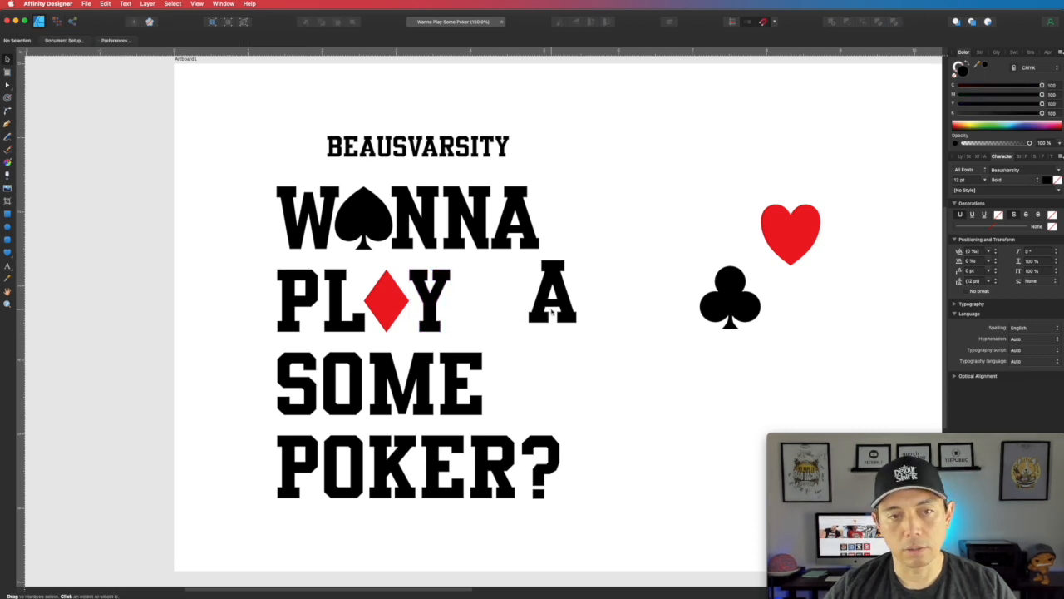
click(568, 301)
key(Delete)
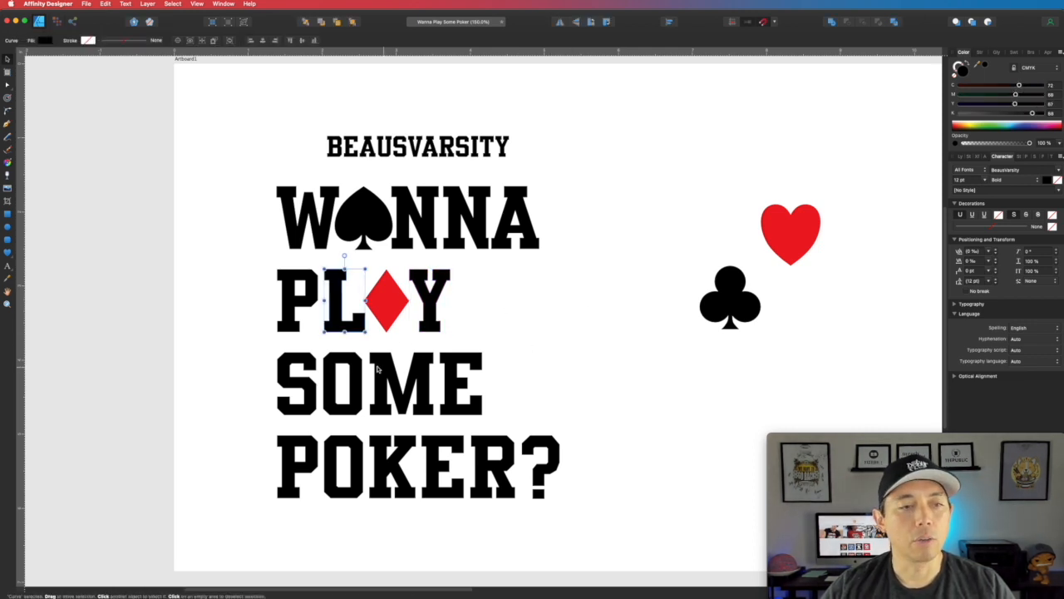
Delete the O from SOME and the first O from POKER to open gaps for the remaining suits
click(345, 366)
key(Delete)
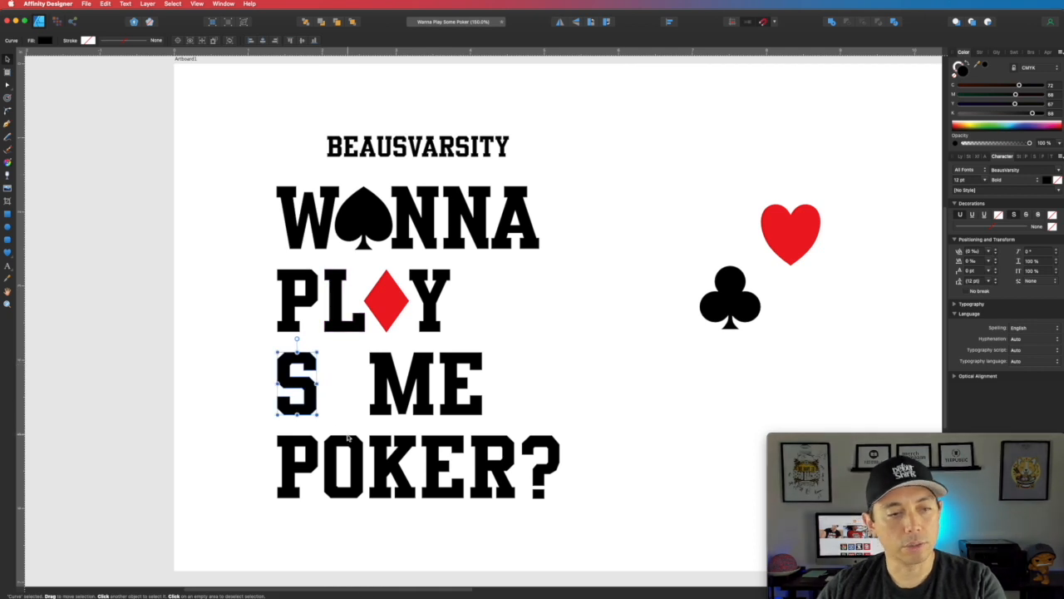
click(345, 466)
key(Delete)
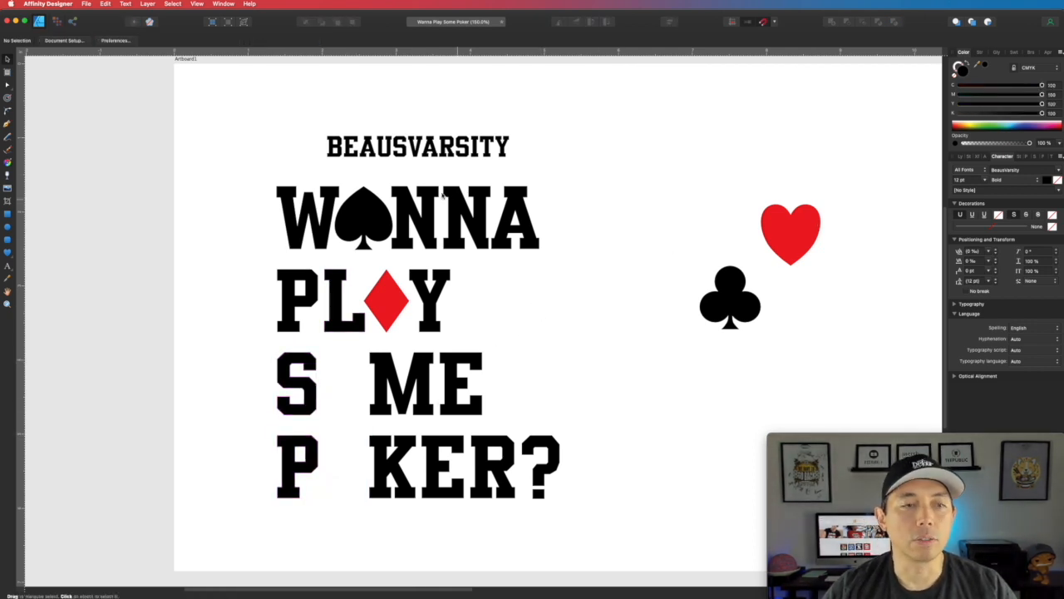
Fill the gap in SOME with the club and the gap in POKER? with the heart, moving the trailing letters clear of each suit
drag(741, 307, 357, 392)
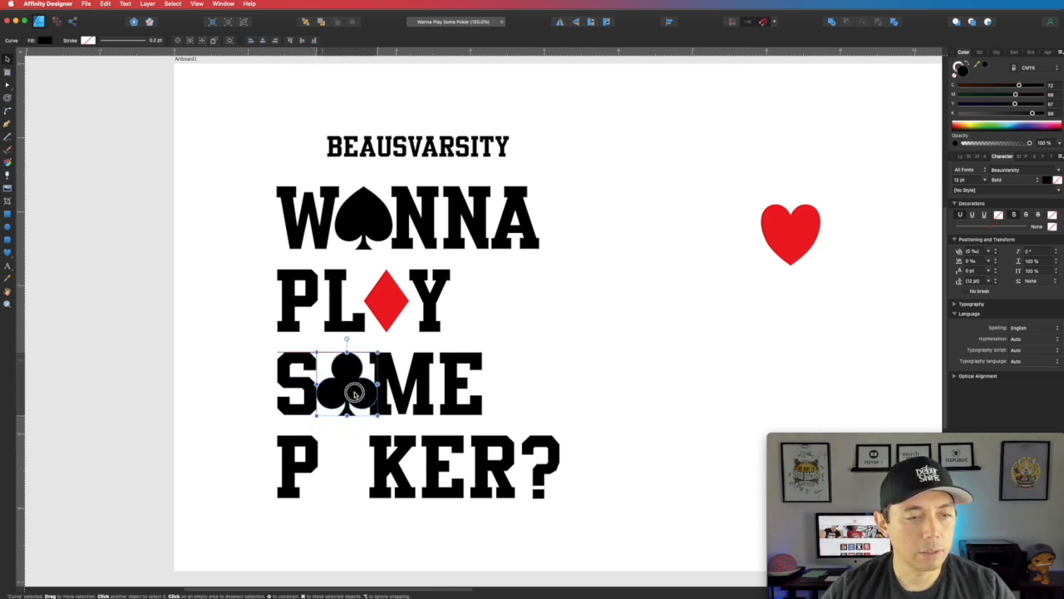
shift+click(457, 382)
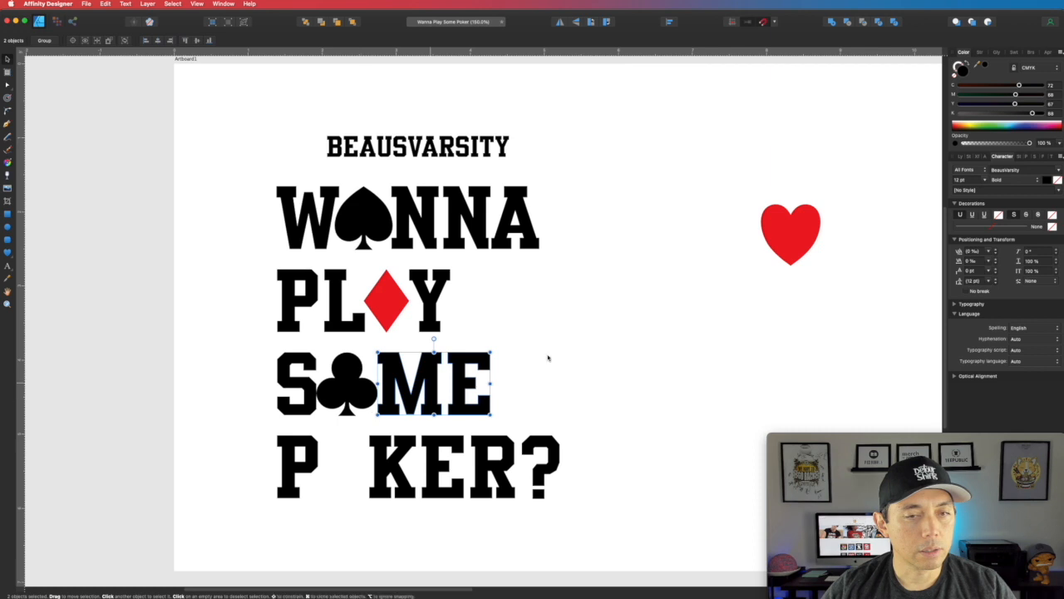
drag(791, 230, 349, 467)
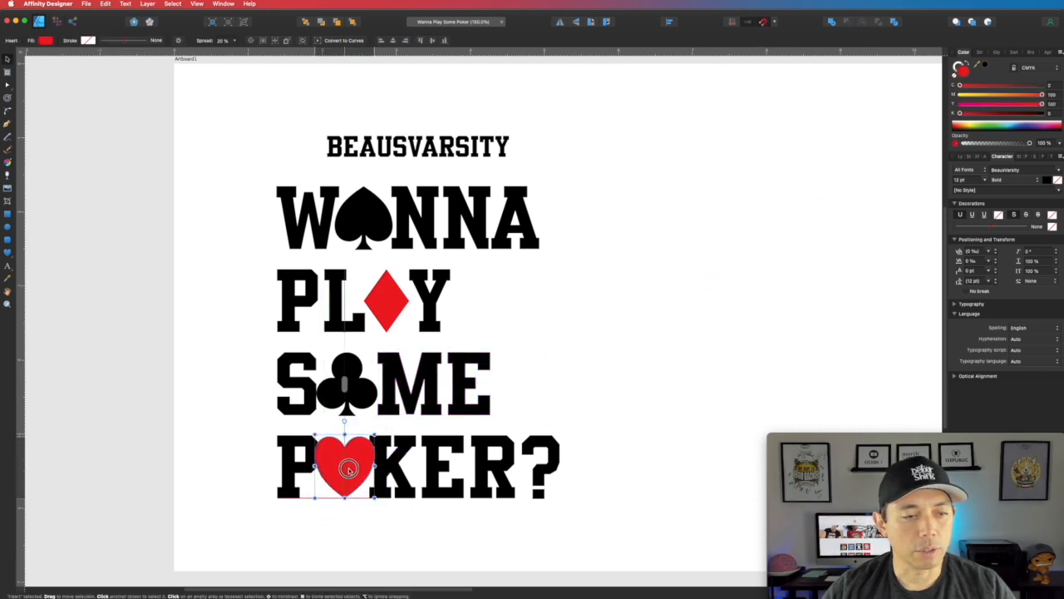
shift+click(399, 469)
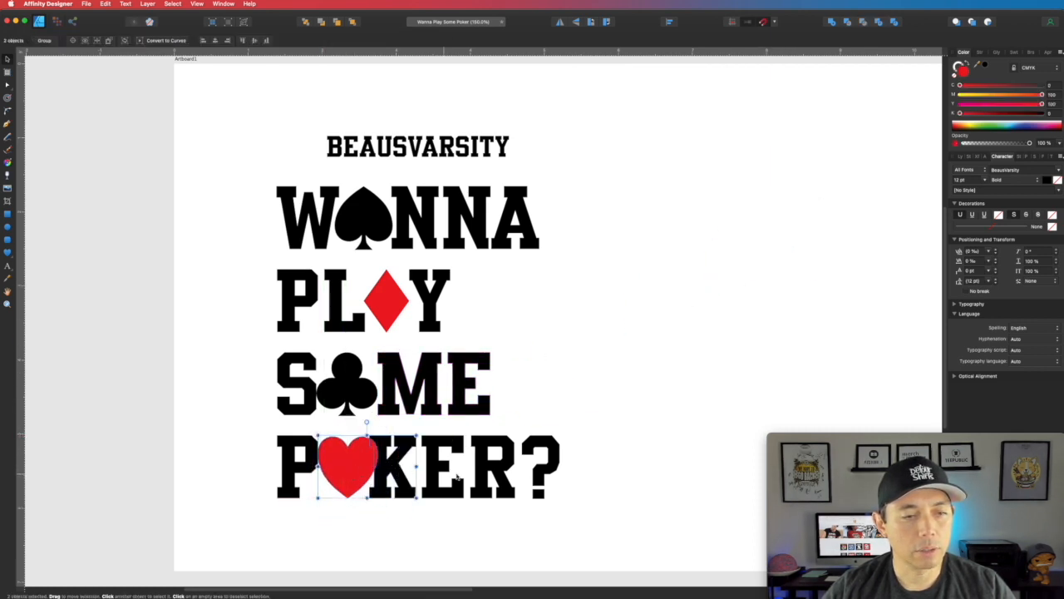
click(455, 476)
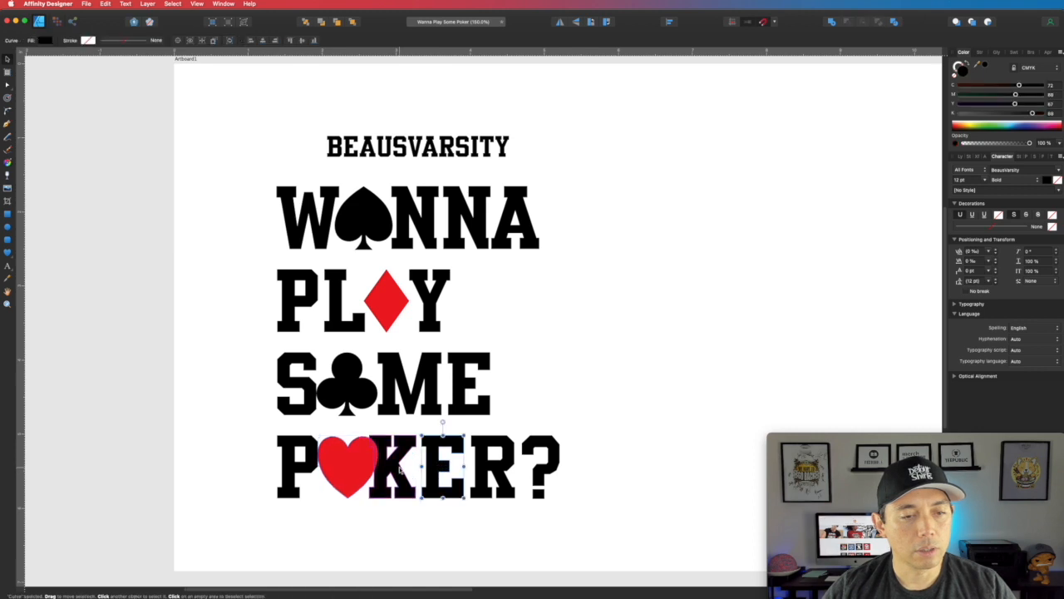
shift+click(399, 470)
shift+click(503, 465)
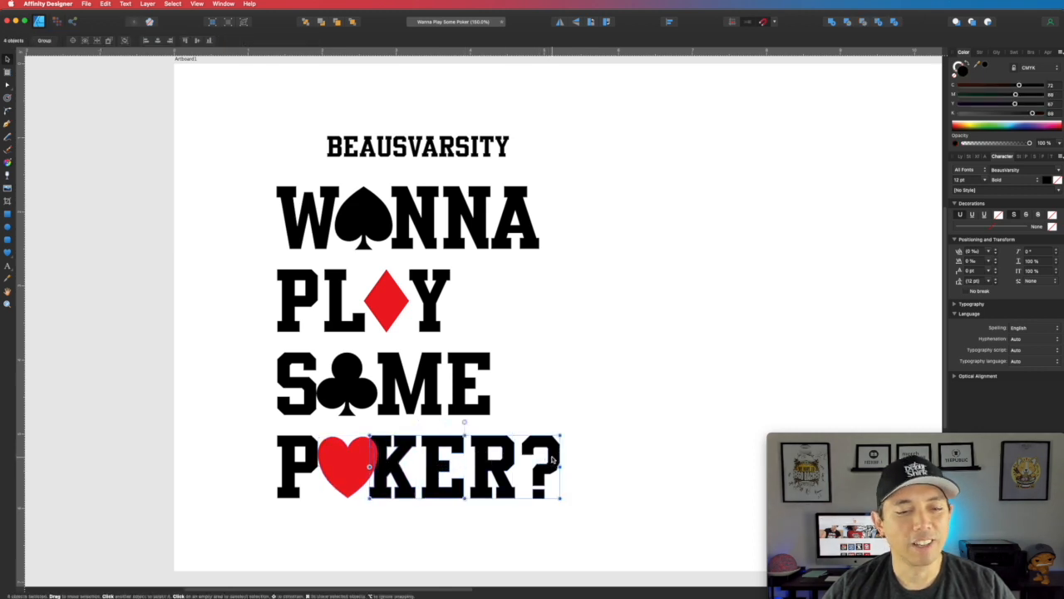
shift+click(555, 457)
click(364, 462)
click(583, 416)
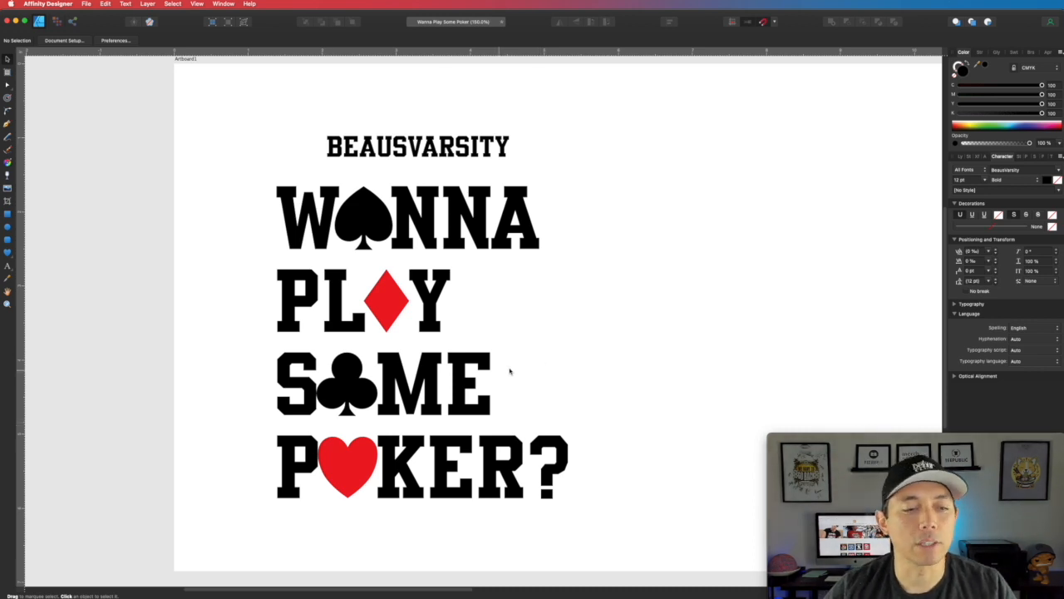
drag(231, 170, 620, 539)
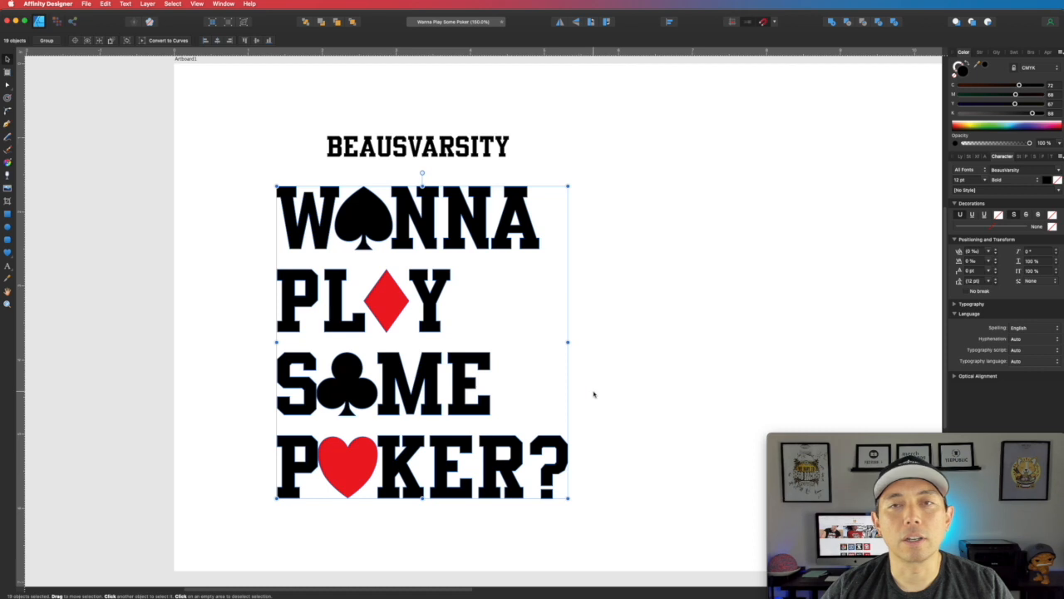
click(632, 232)
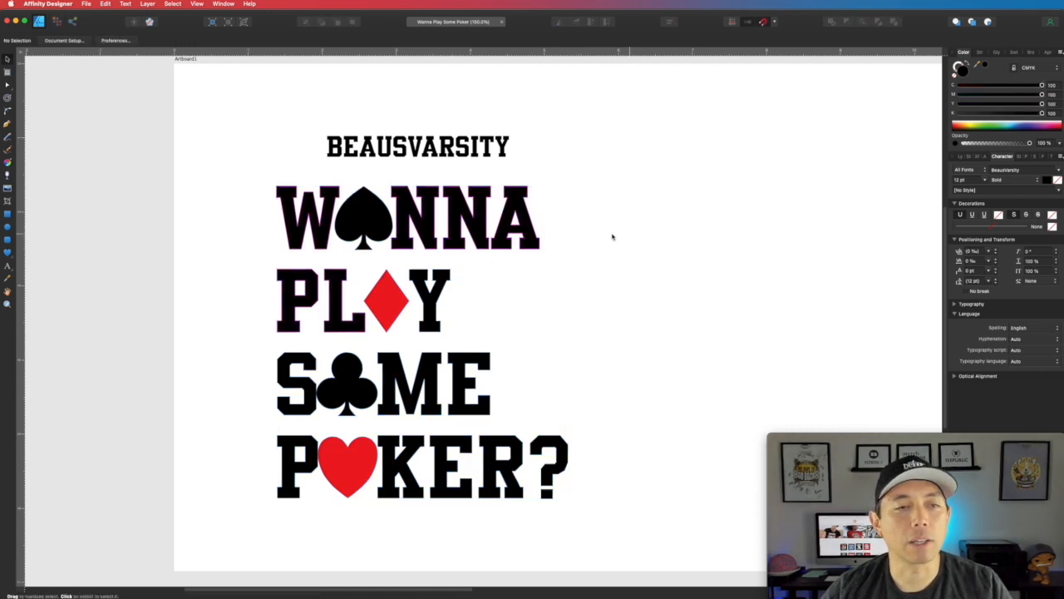
Recolor the W, N, N and A of WANNA grey by lowering their black value to 11, leaving out the spade
click(316, 229)
shift+click(379, 226)
shift+click(485, 235)
shift+click(524, 238)
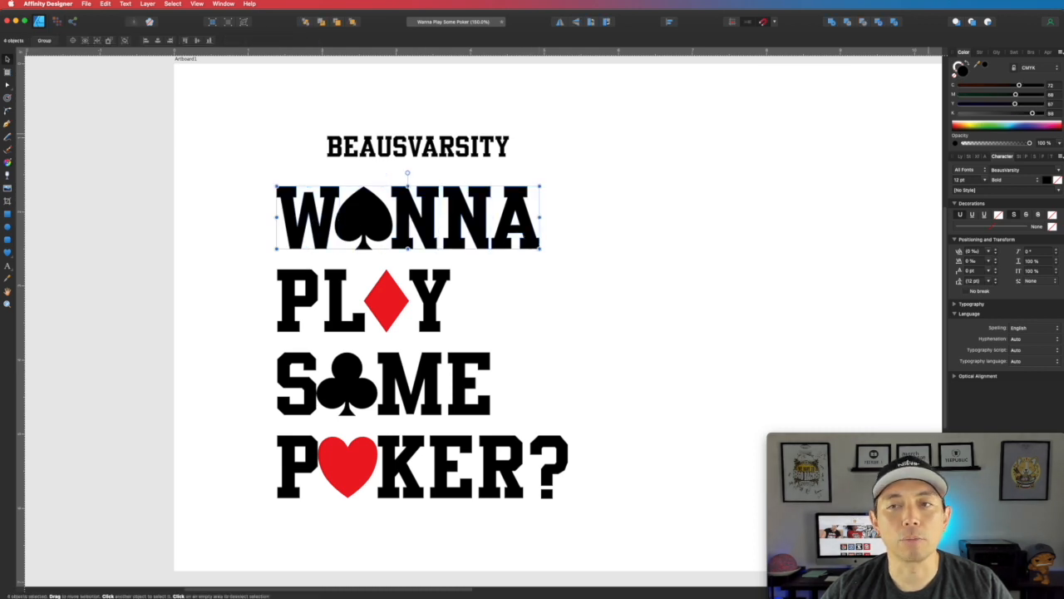
drag(1039, 114, 969, 113)
click(760, 234)
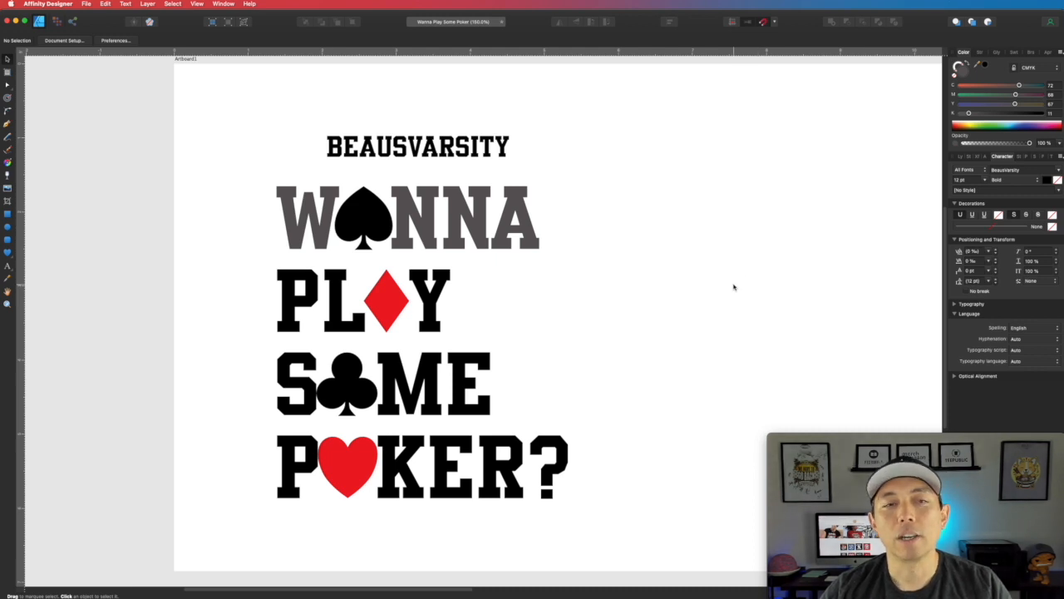